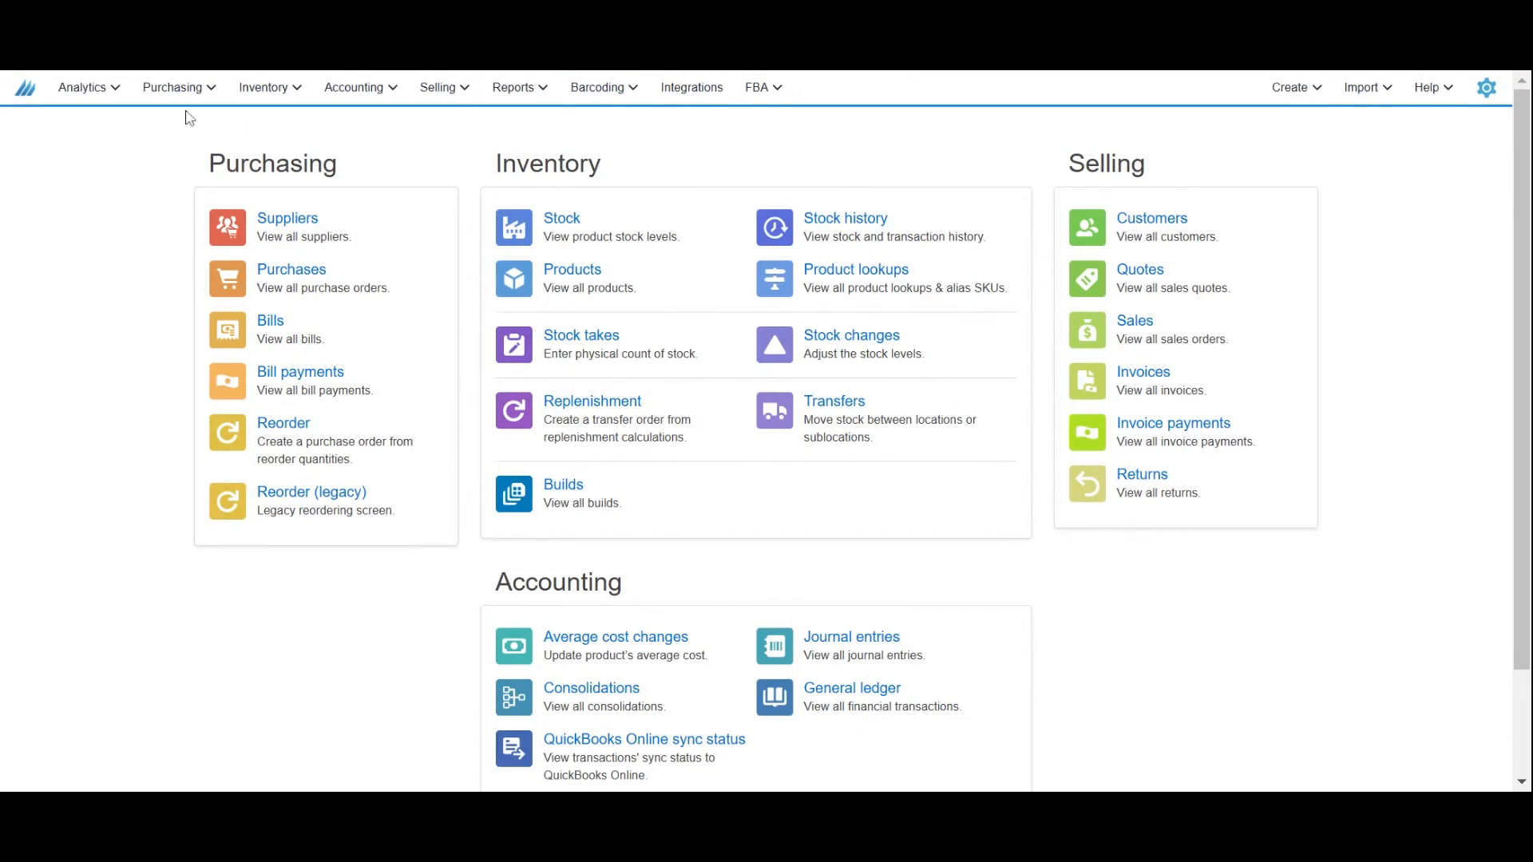
Open the purchasing Reorder screen.
click(173, 87)
click(202, 281)
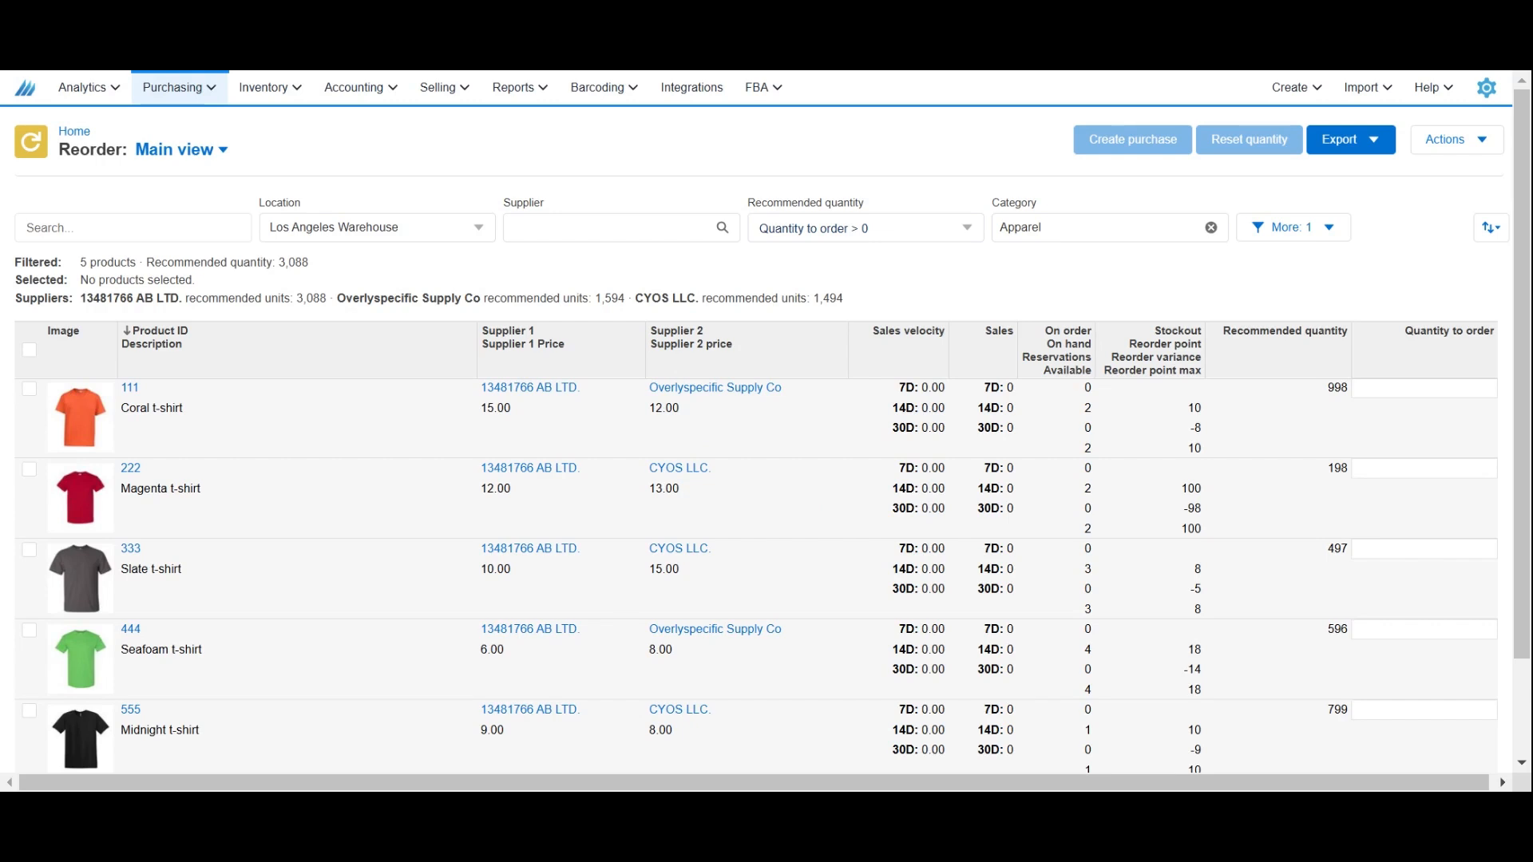
Check which options the Category and Recommended quantity filters offer on the Reorder screen.
click(1040, 234)
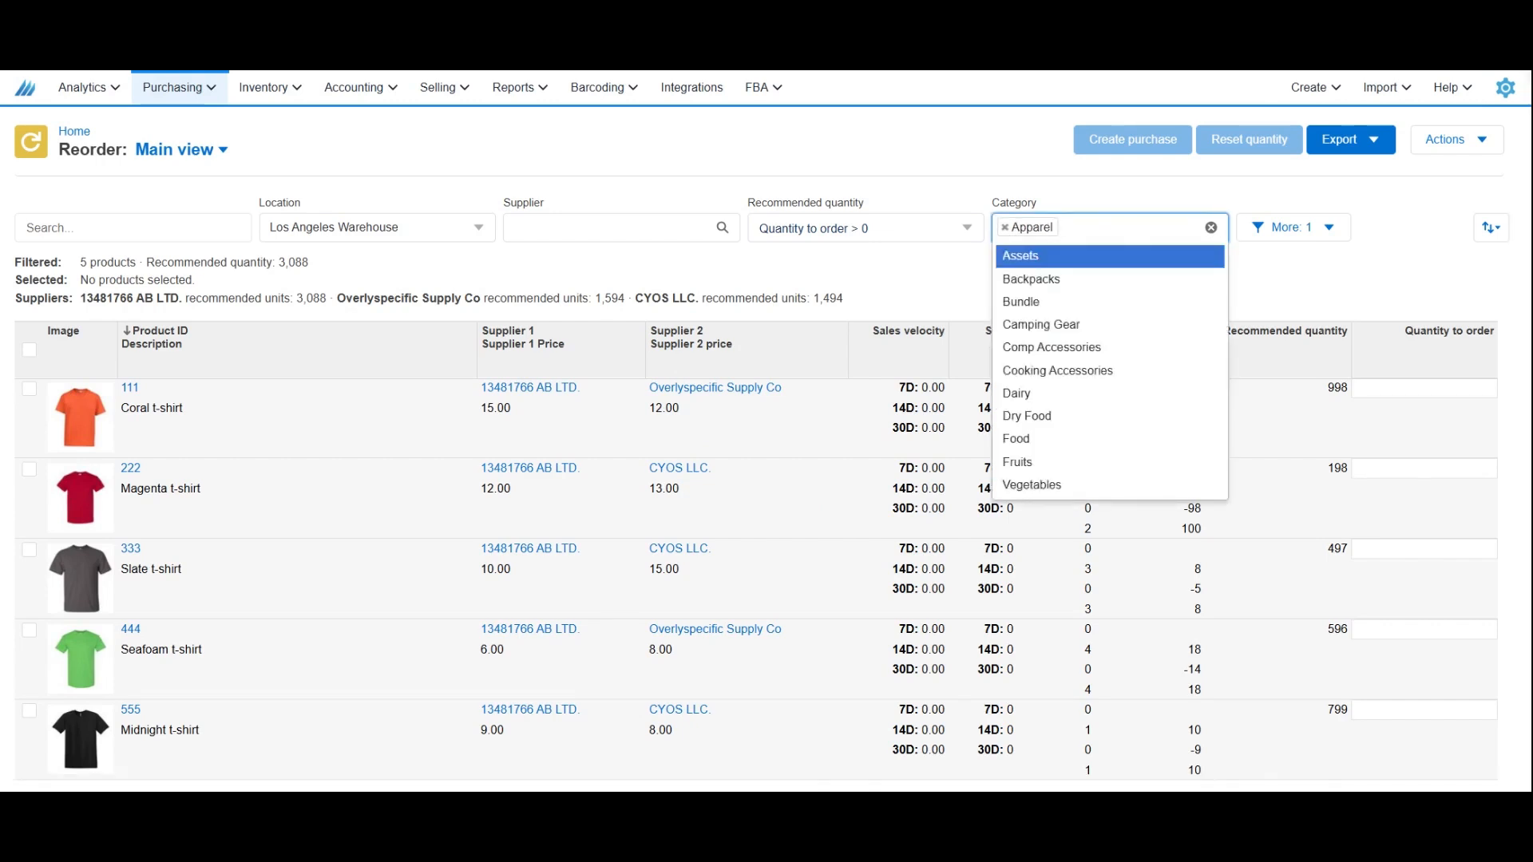
click(923, 270)
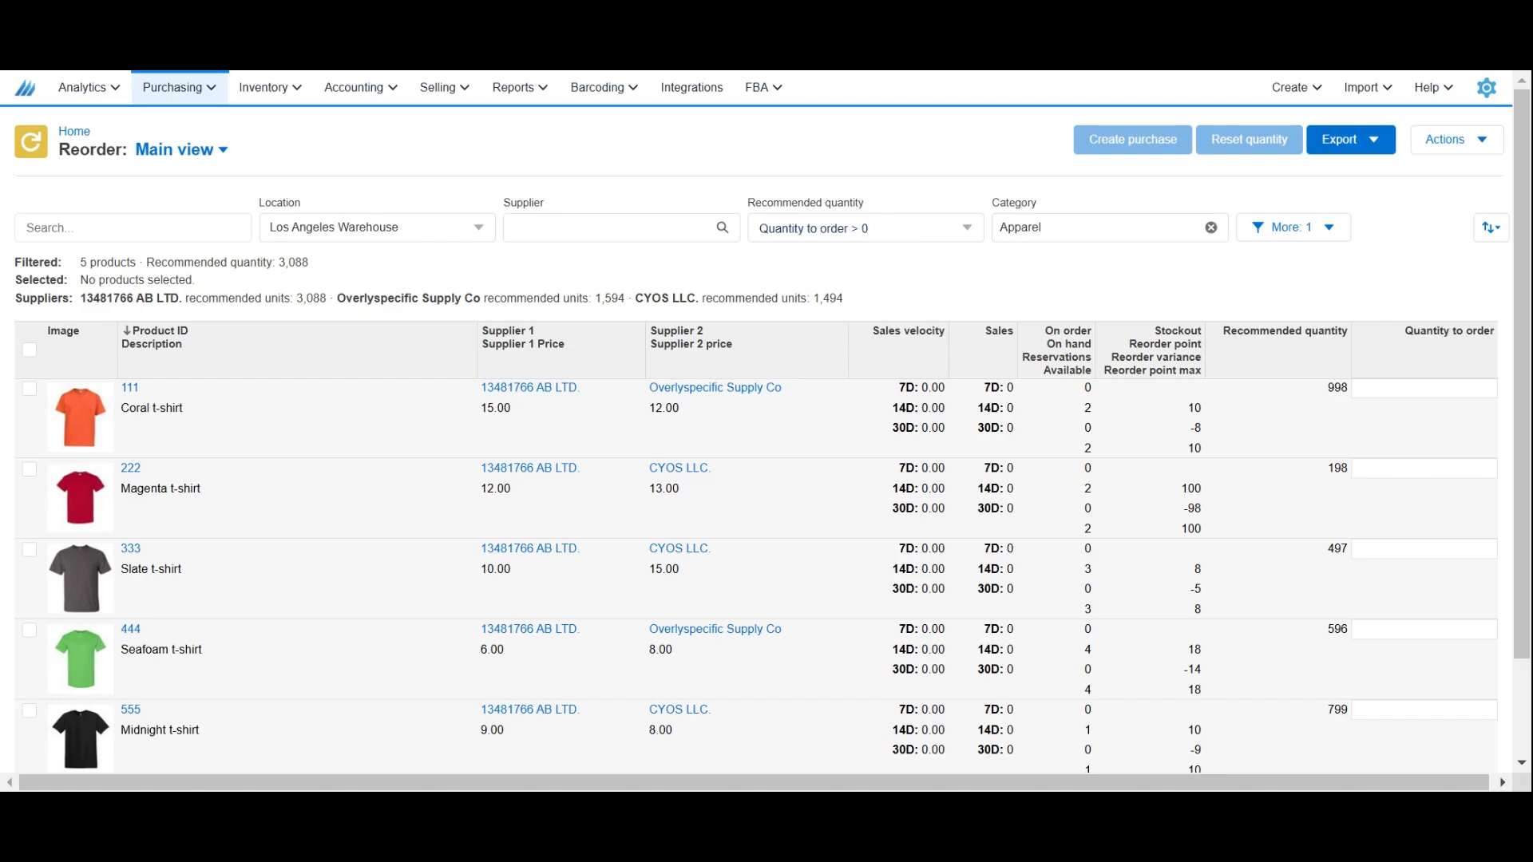
click(898, 231)
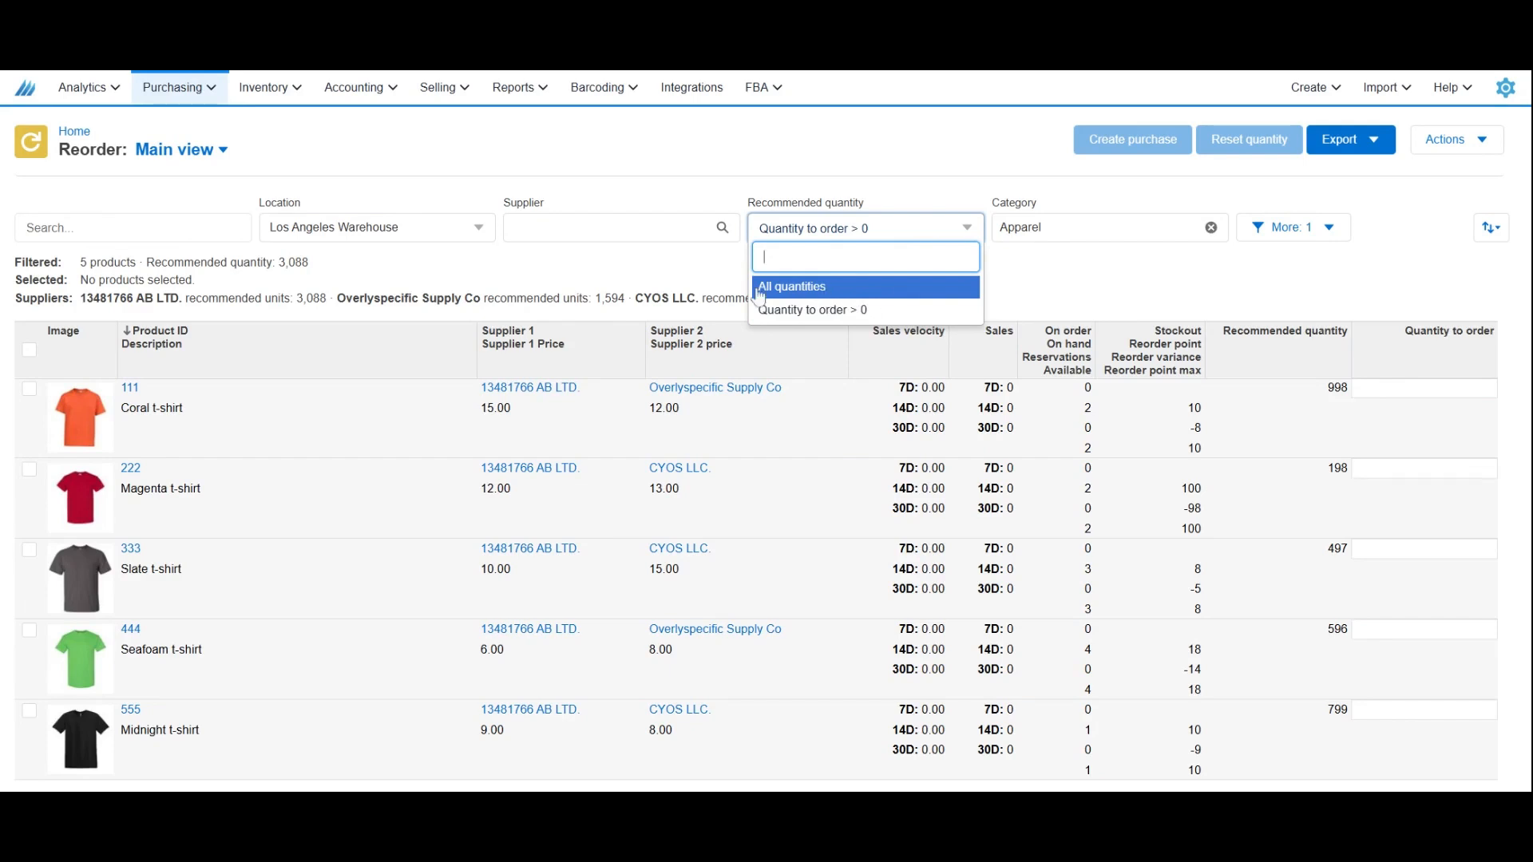
click(650, 288)
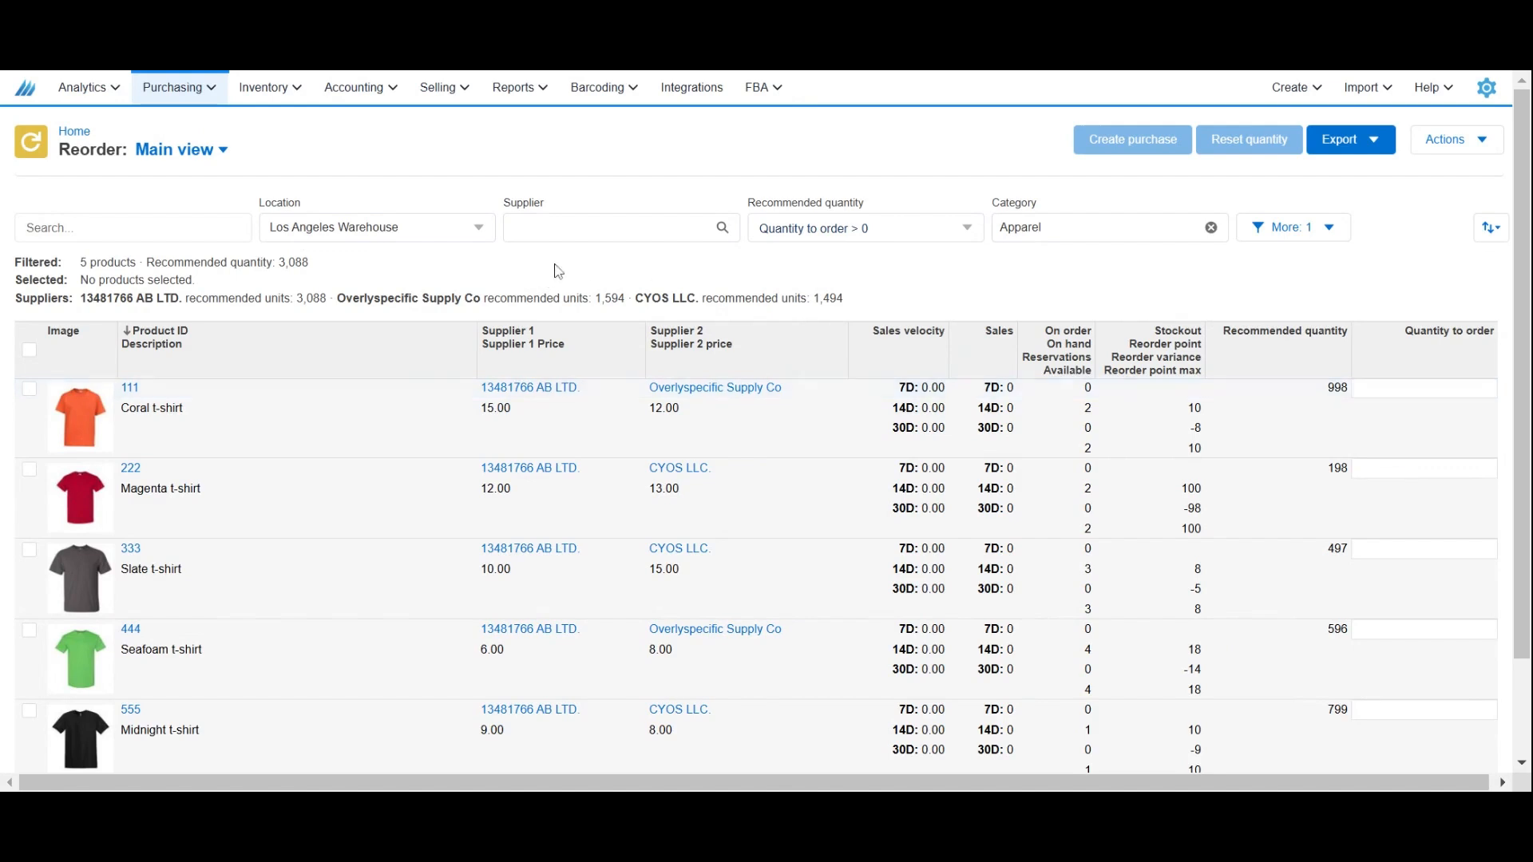
Try adding New York Warehouse to the Location filter alongside Los Angeles Warehouse, and remove it again.
click(399, 227)
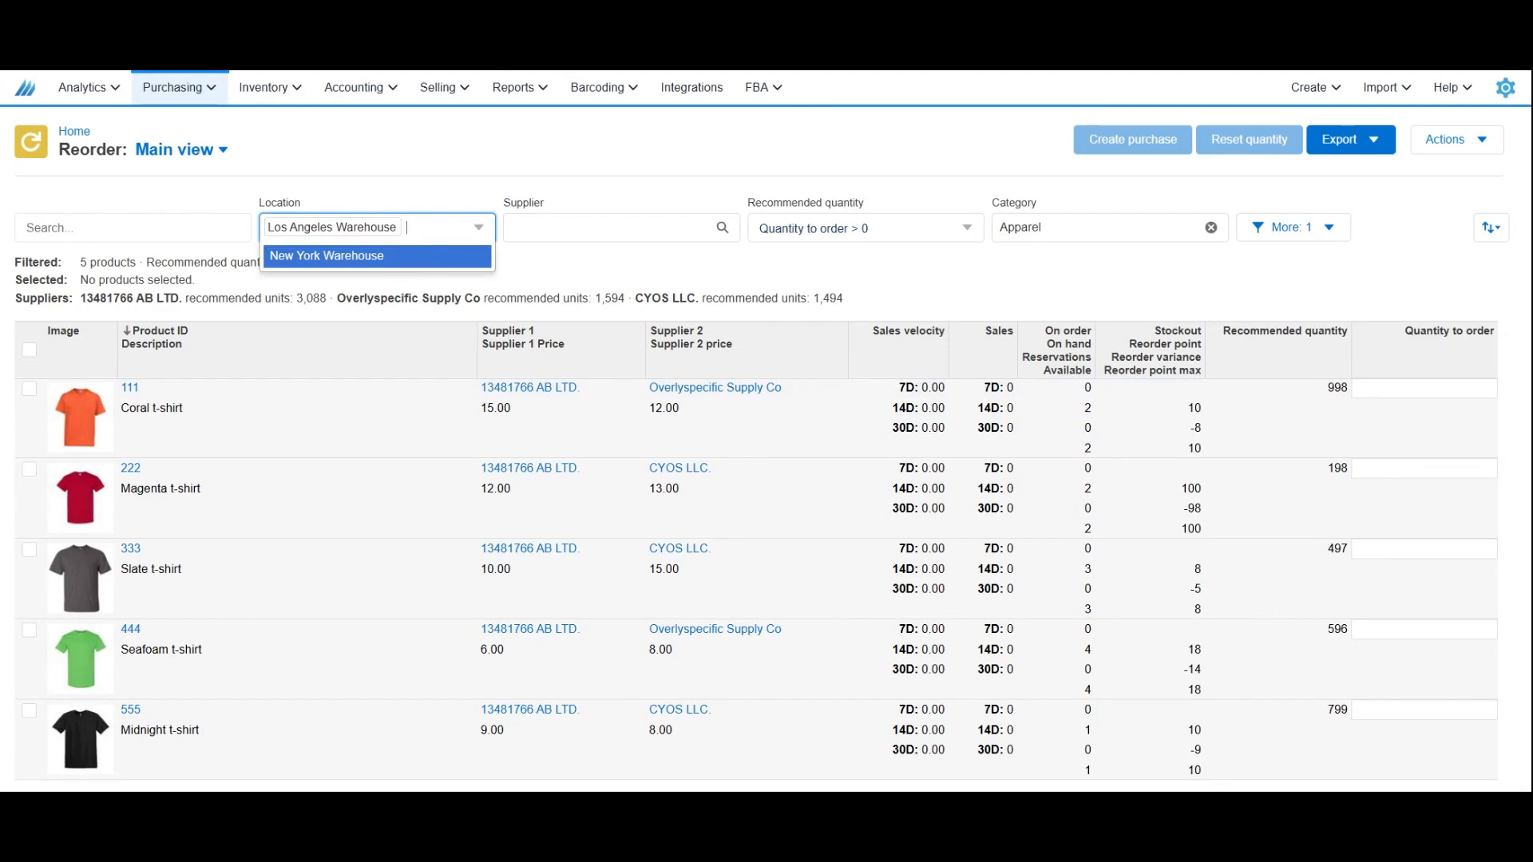
click(395, 258)
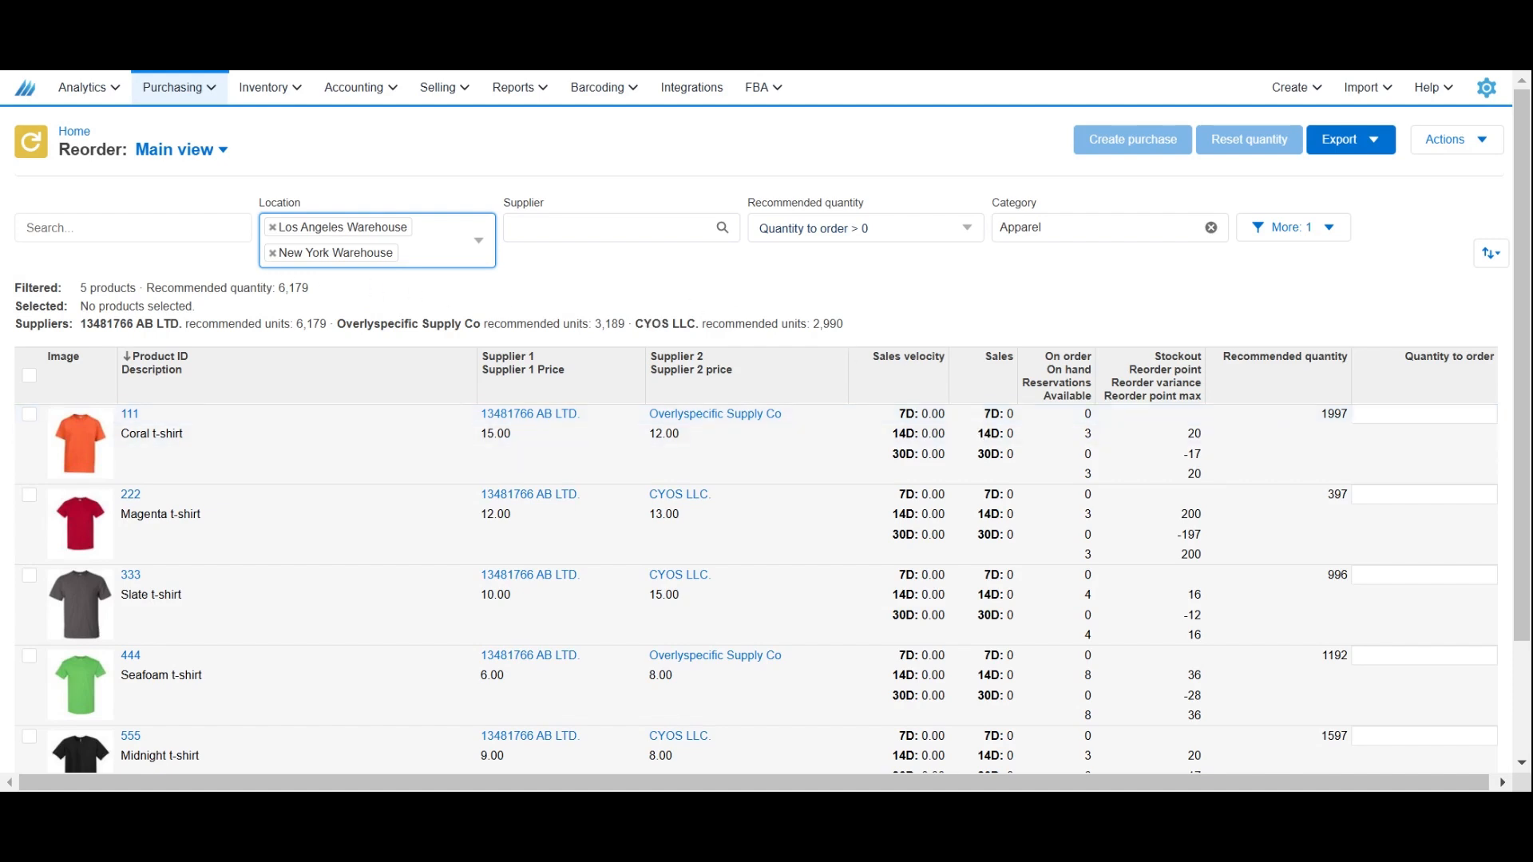
click(273, 253)
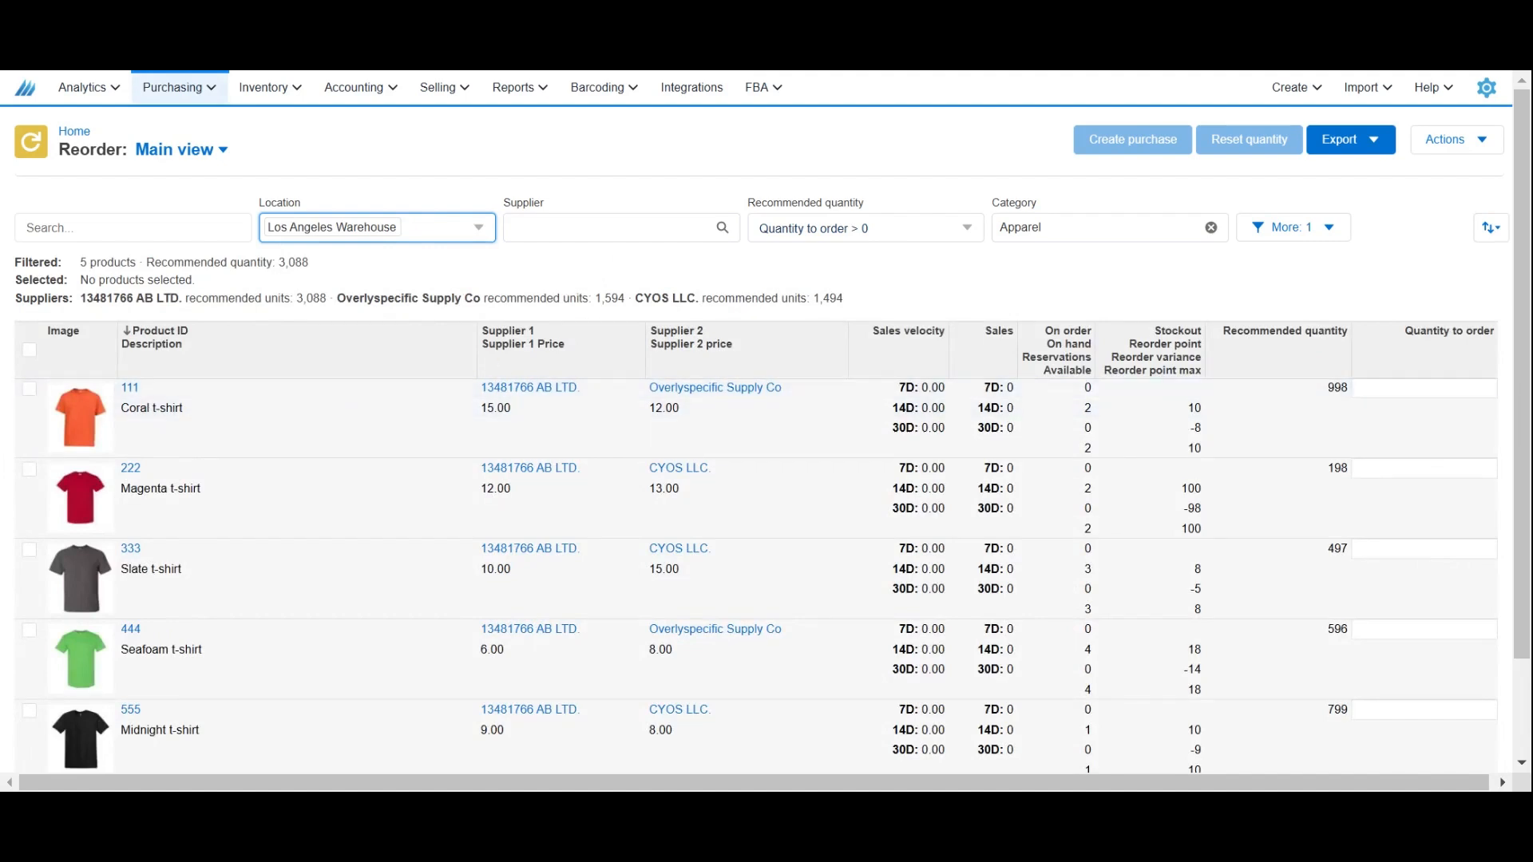
Filter the reorder list by supplier Overlyspecific Supply Co and select all listed products.
click(574, 229)
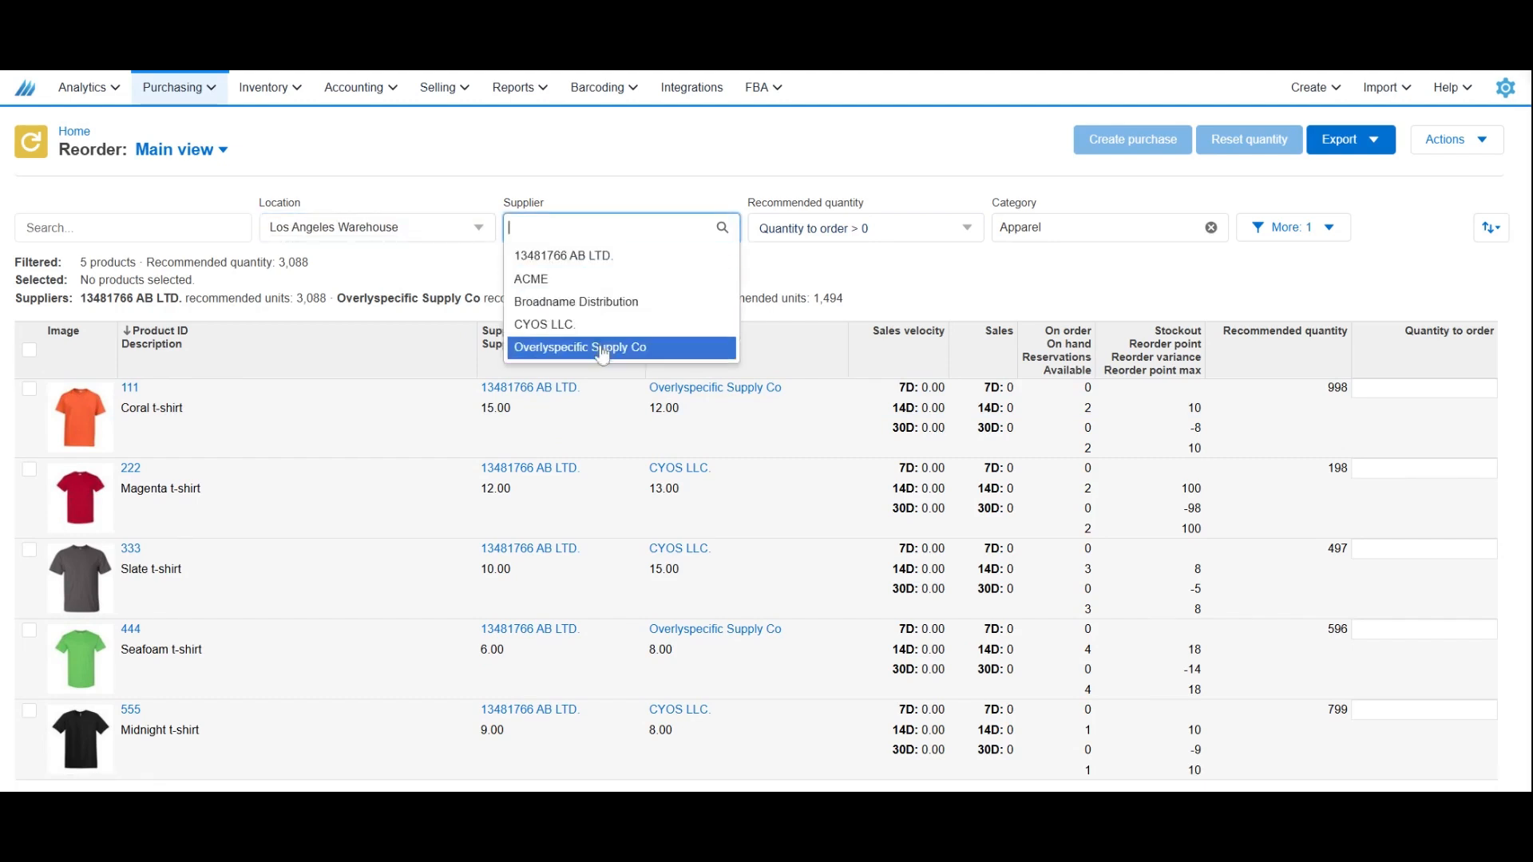
click(679, 351)
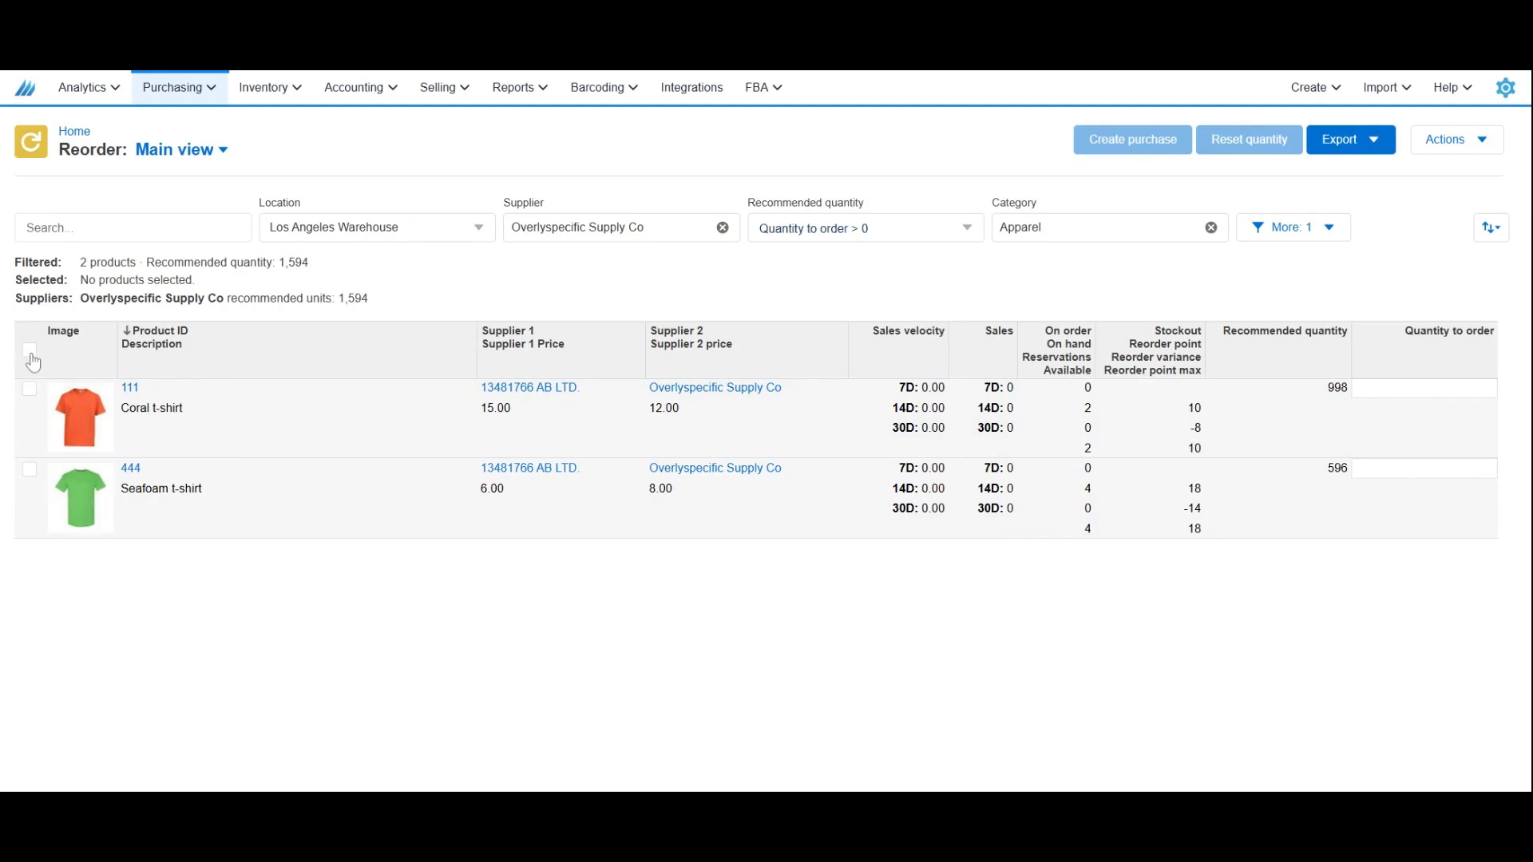
click(31, 358)
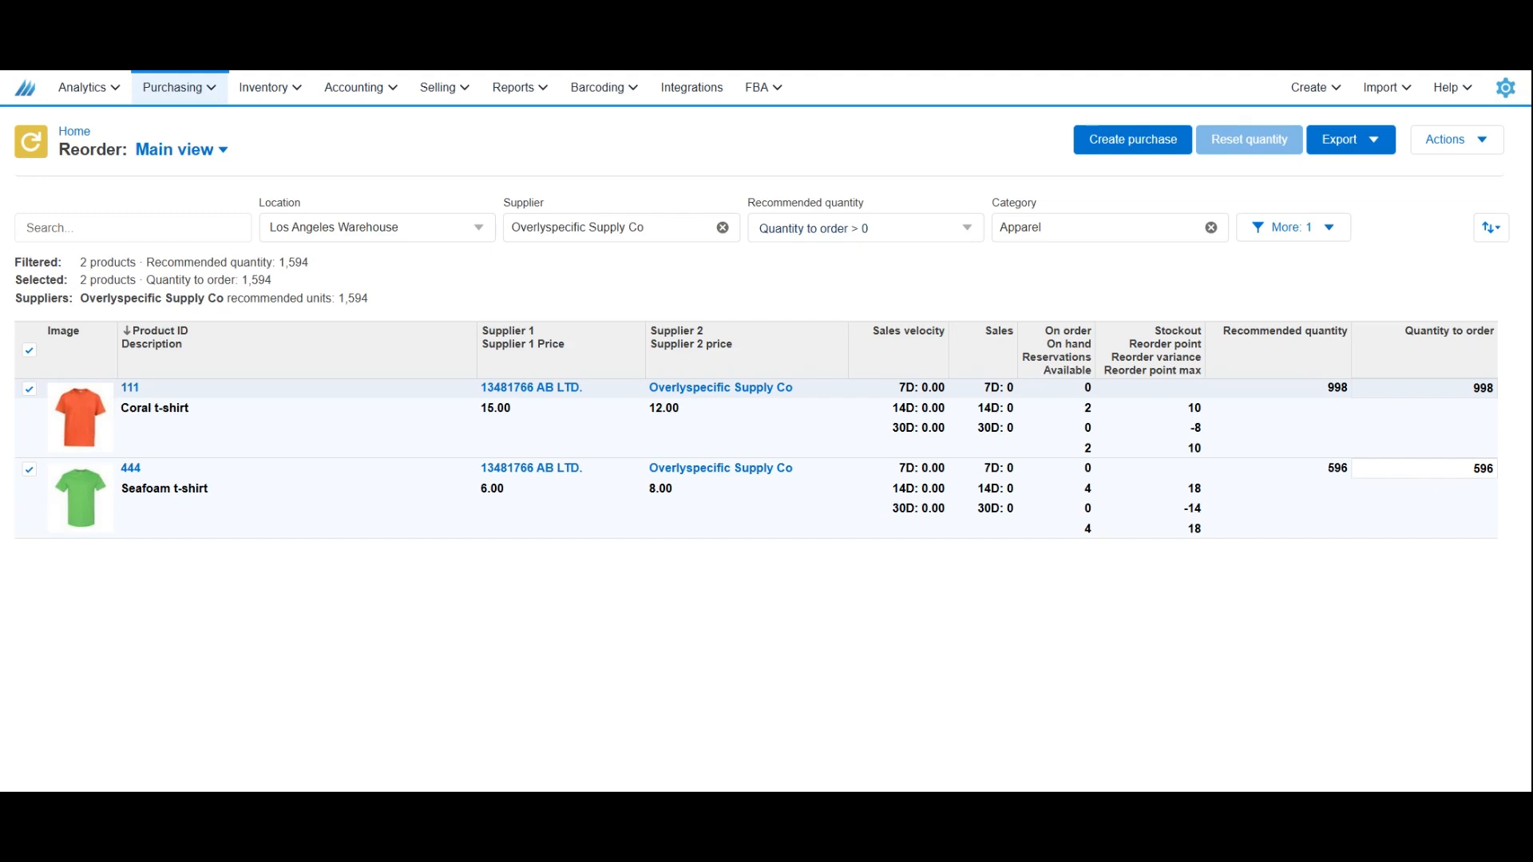
Set the quantity to order for the Coral t-shirt to 2500.
click(1427, 393)
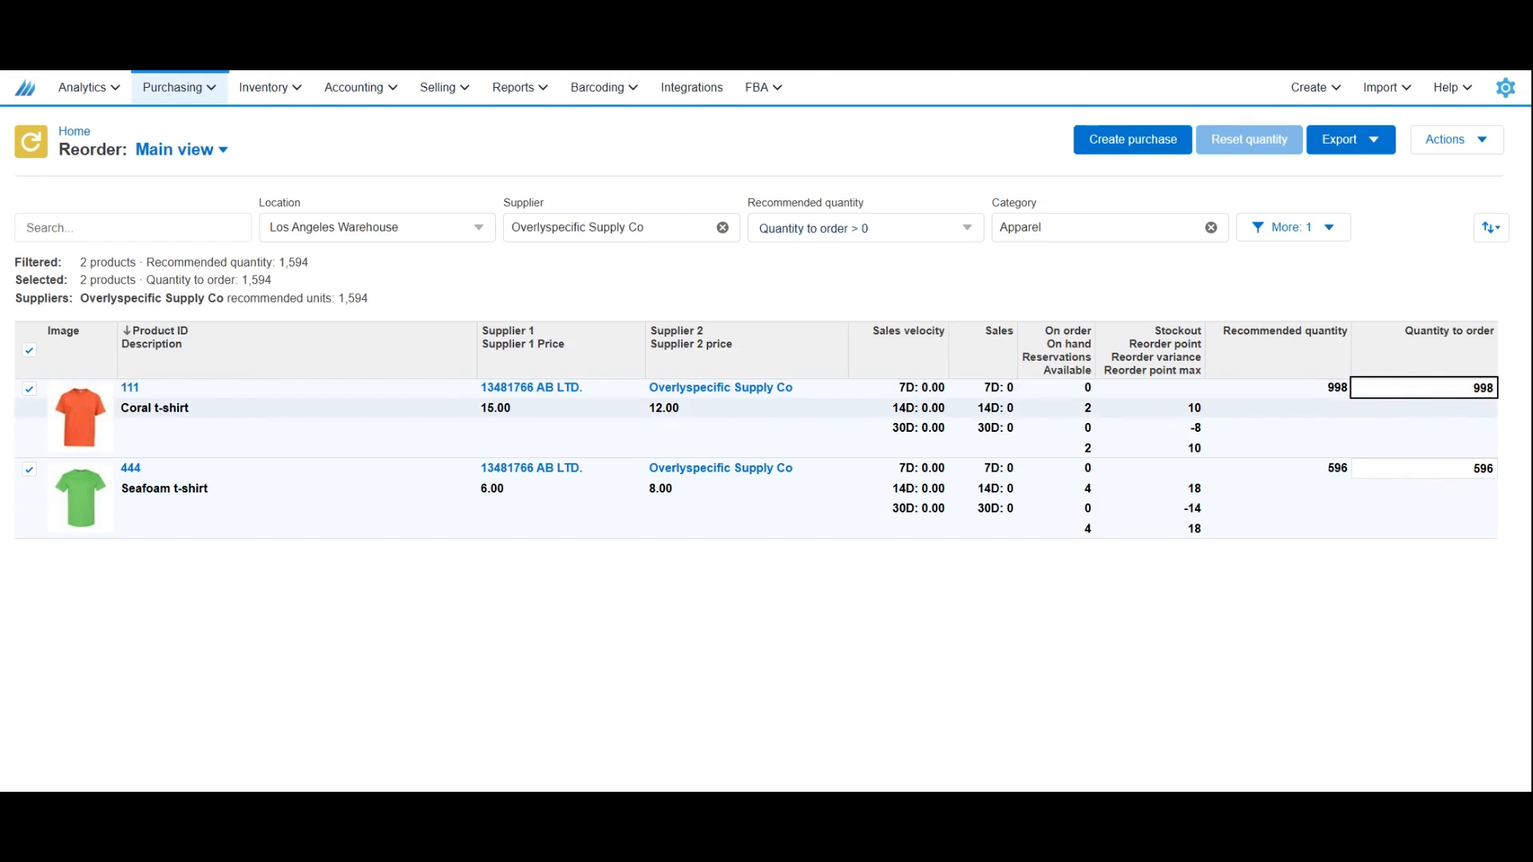
text(2500)
click(1434, 427)
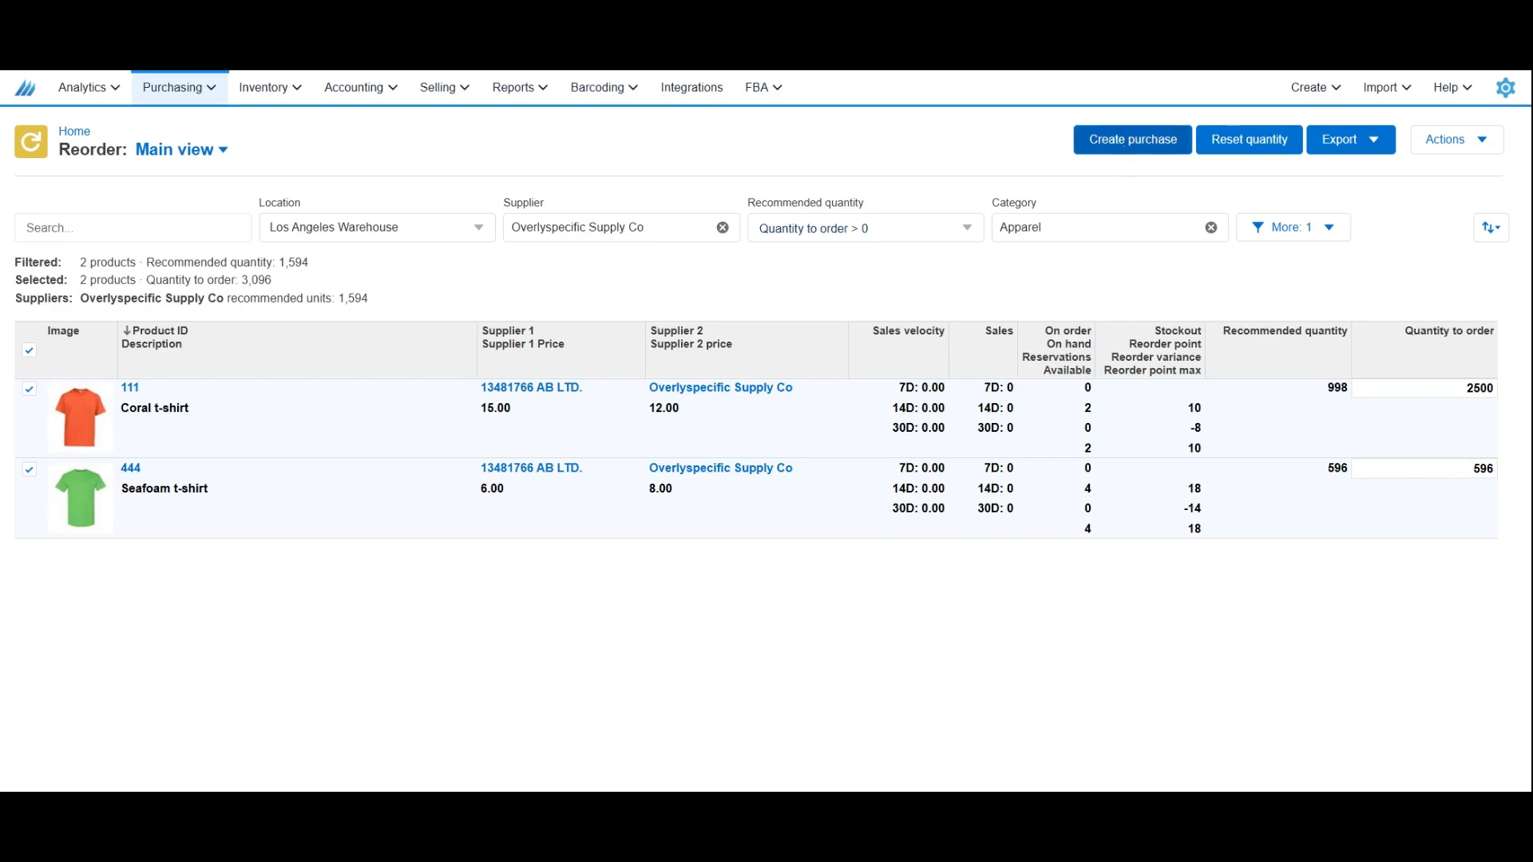
Create a purchase from Overlyspecific Supply Co to Los Angeles Warehouse with the system order ID, and open it.
click(1125, 154)
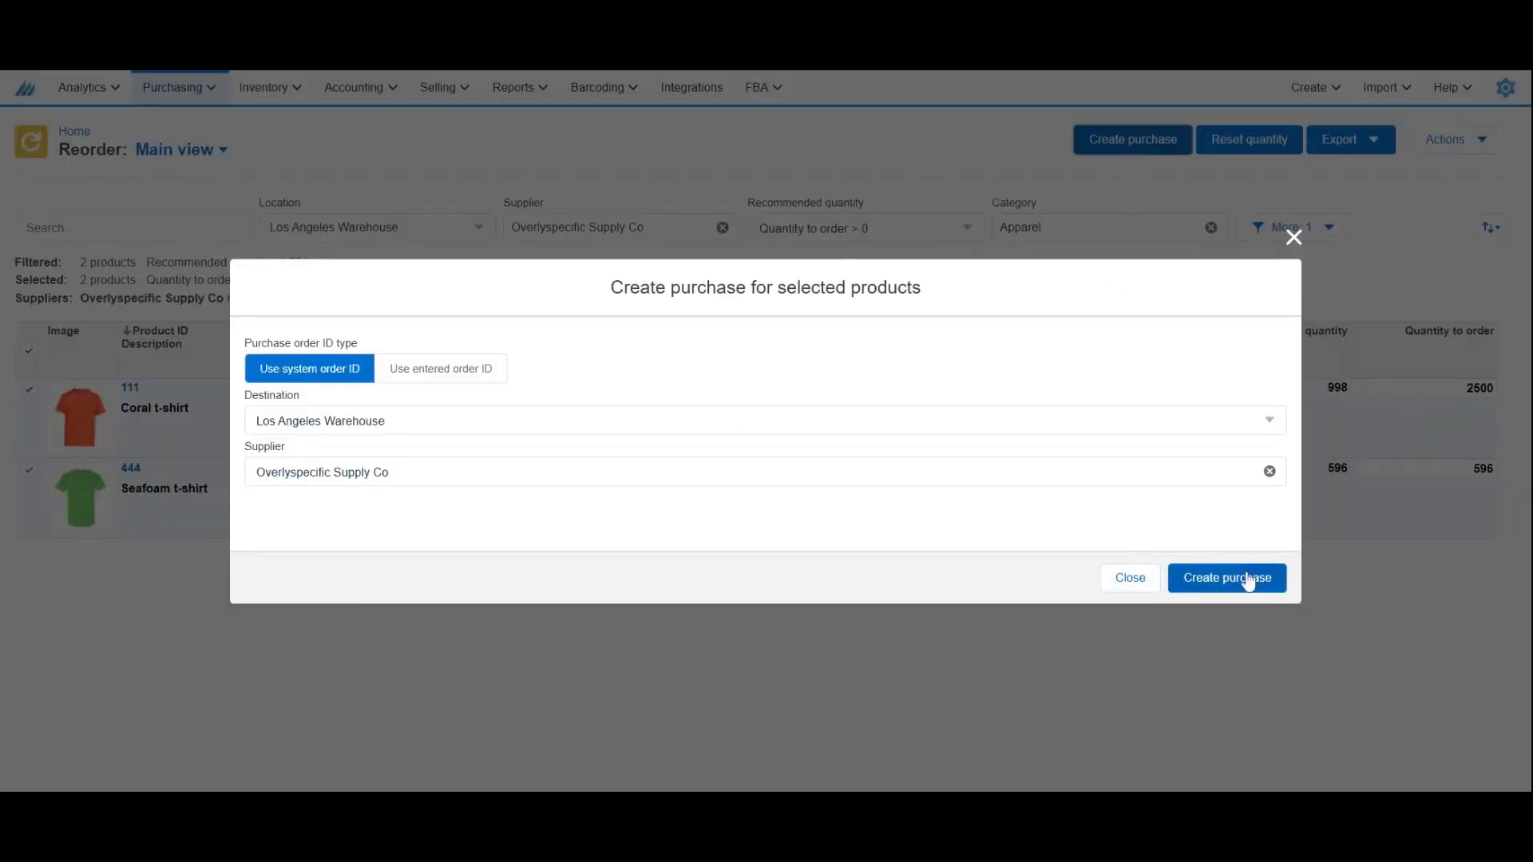
click(1249, 581)
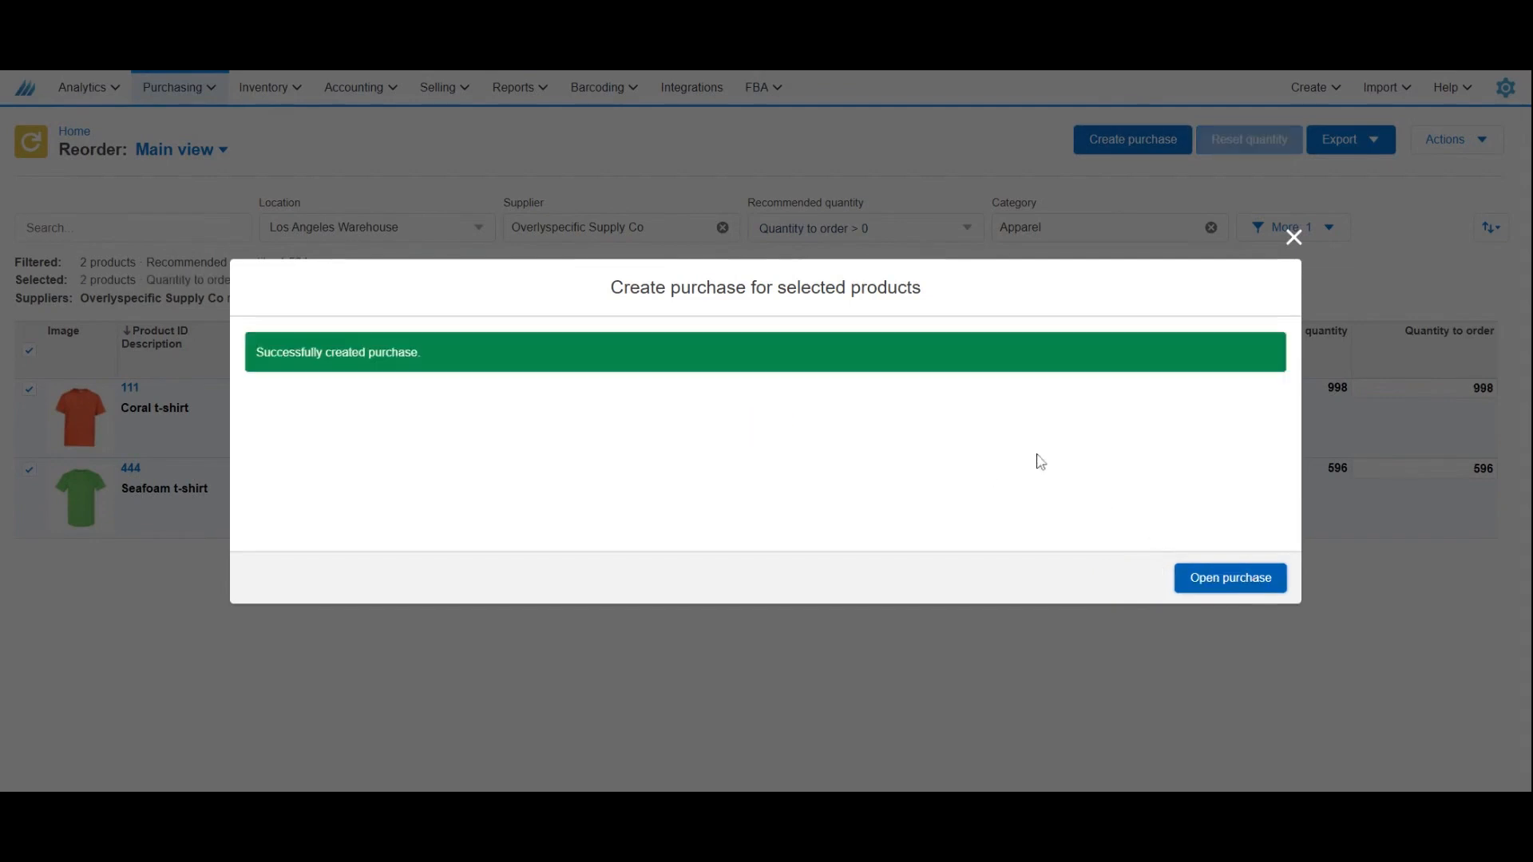
click(1234, 576)
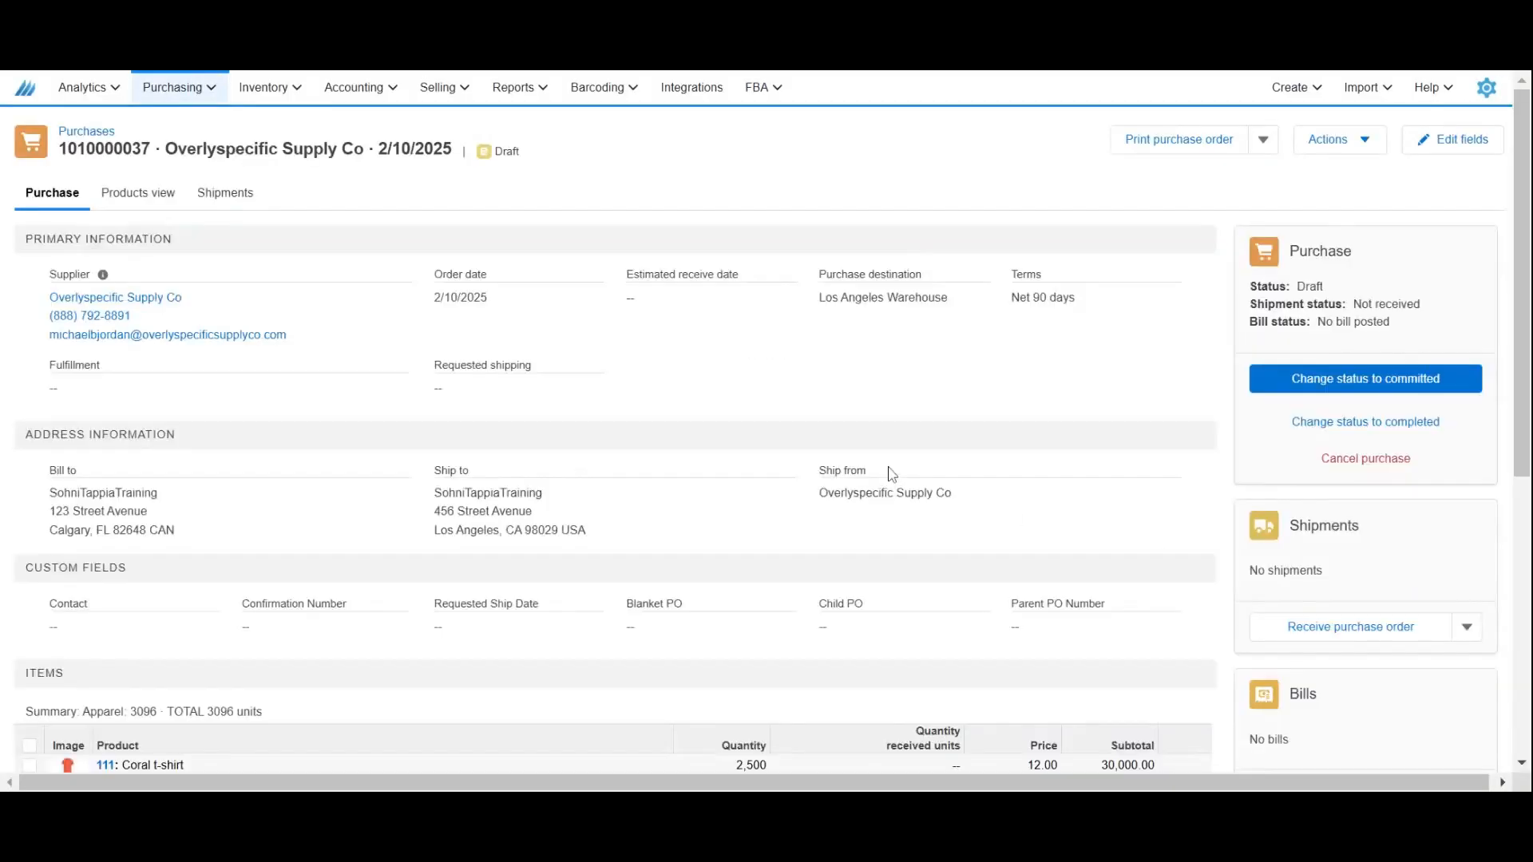
Review the new purchase order's details and its item quantities, prices and subtotals.
scroll(892, 473, down, 3)
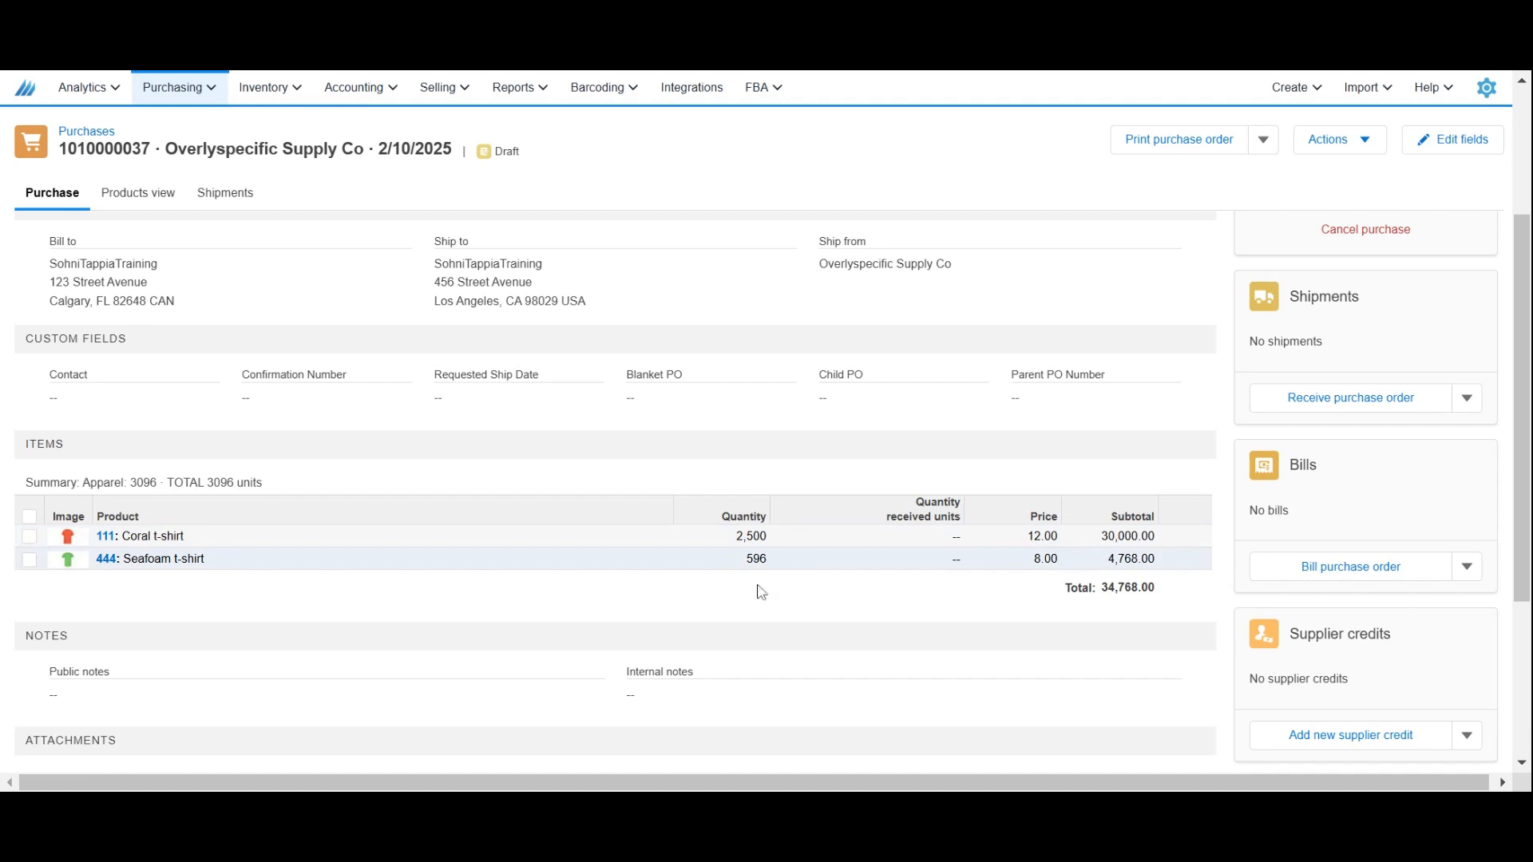
scroll(950, 640, up, 1)
scroll(950, 640, up, 3)
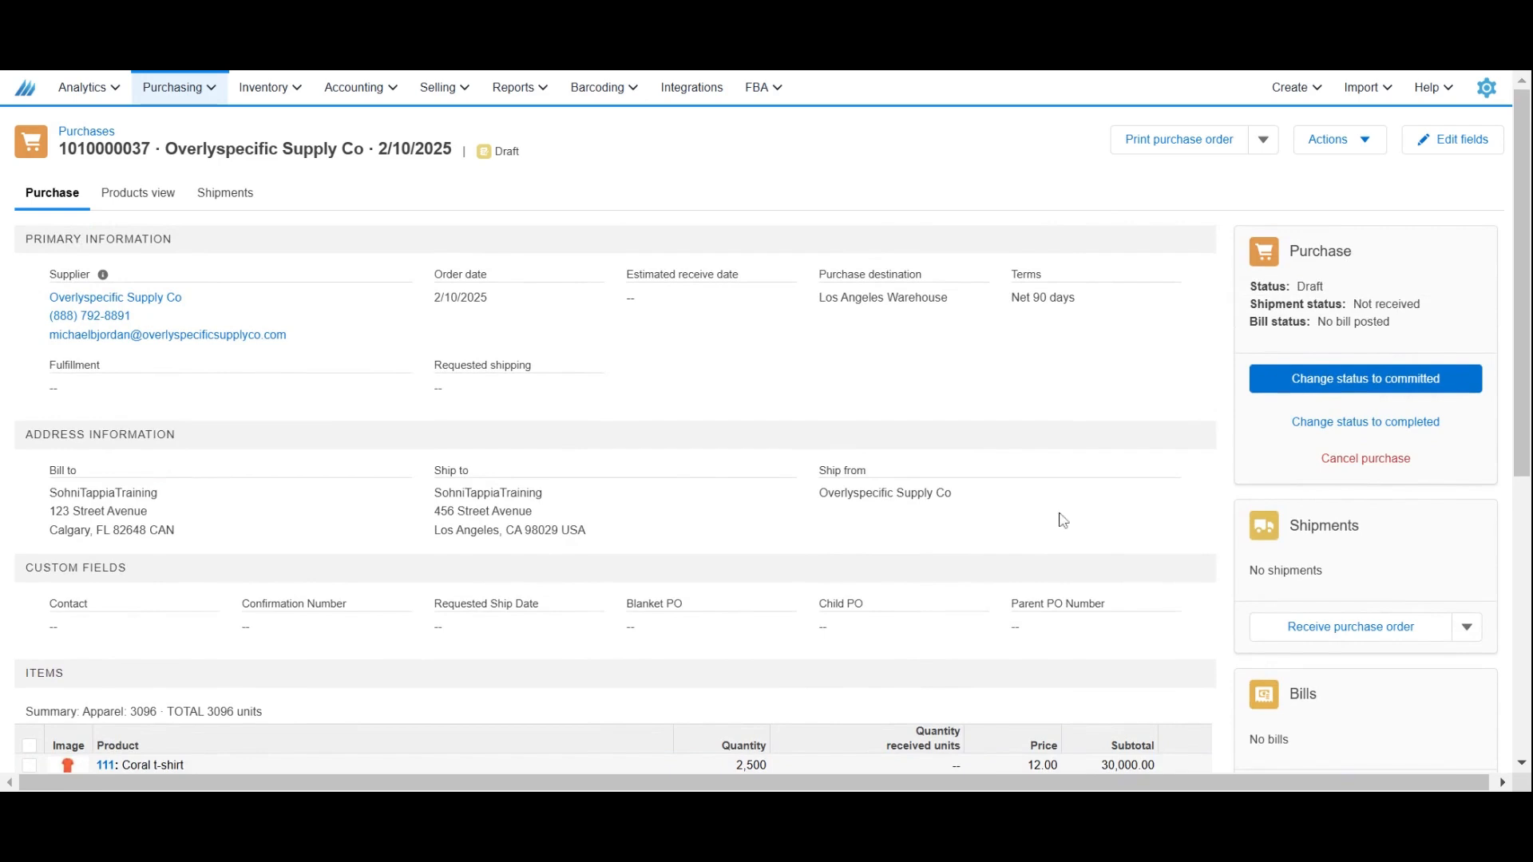
scroll(1063, 521, down, 2)
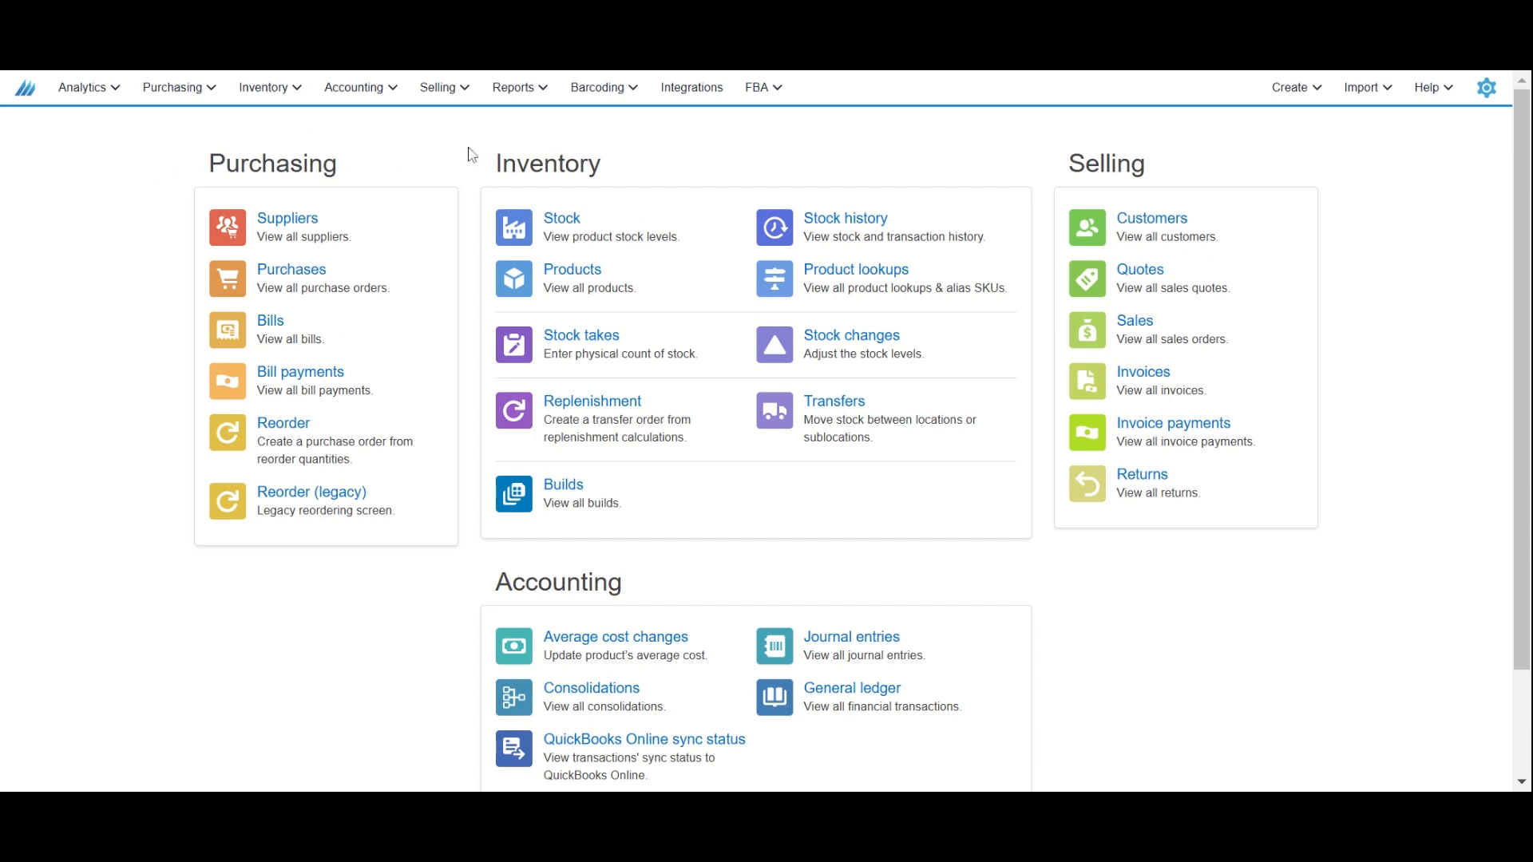
Open the inventory Replenishment screen and select the Coral t-shirt and Magenta t-shirt for transfer.
click(554, 406)
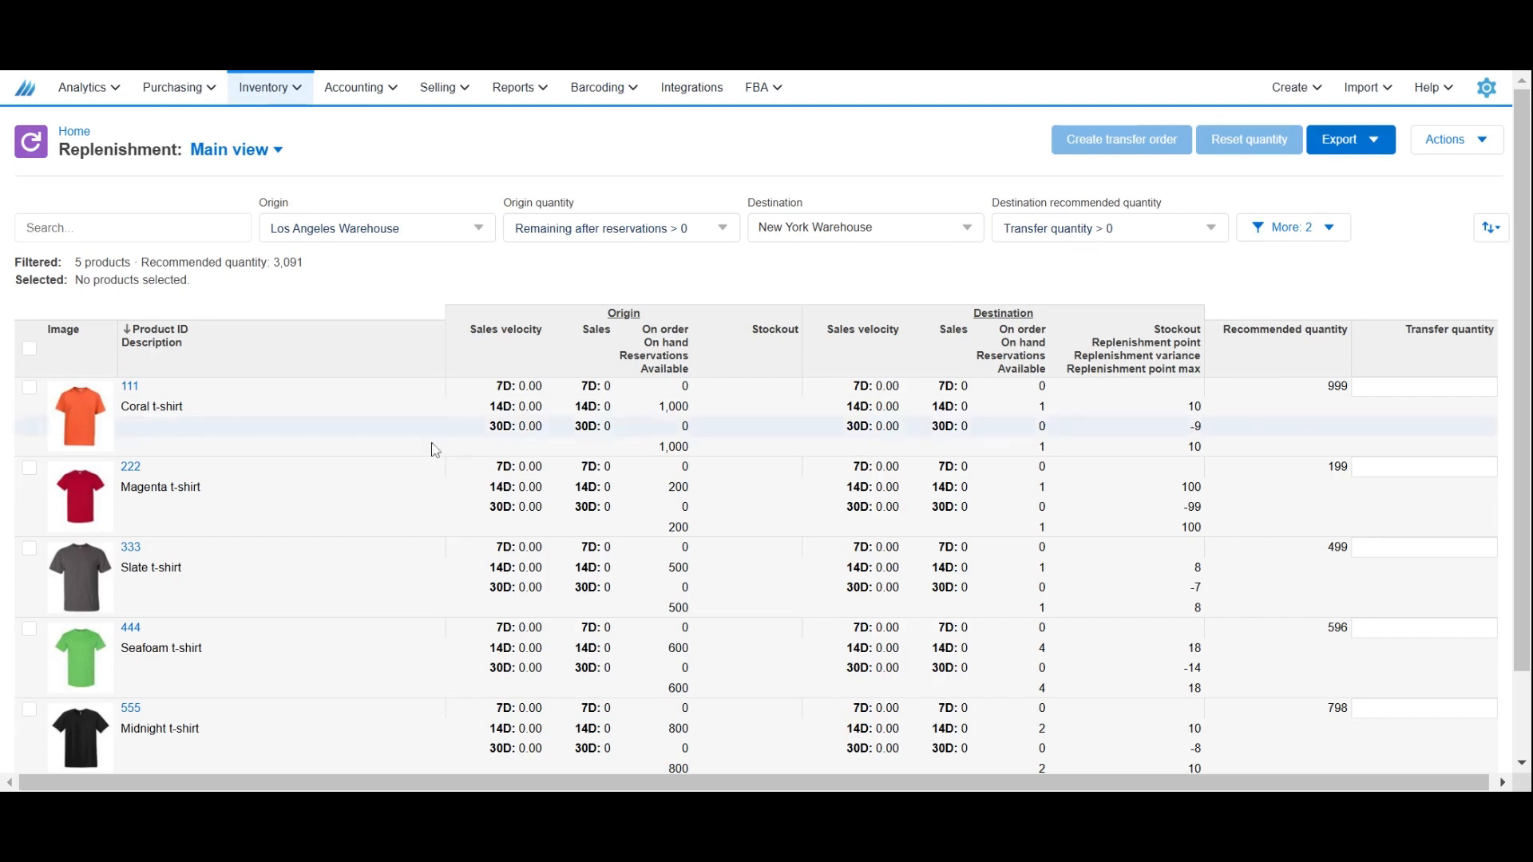
click(32, 390)
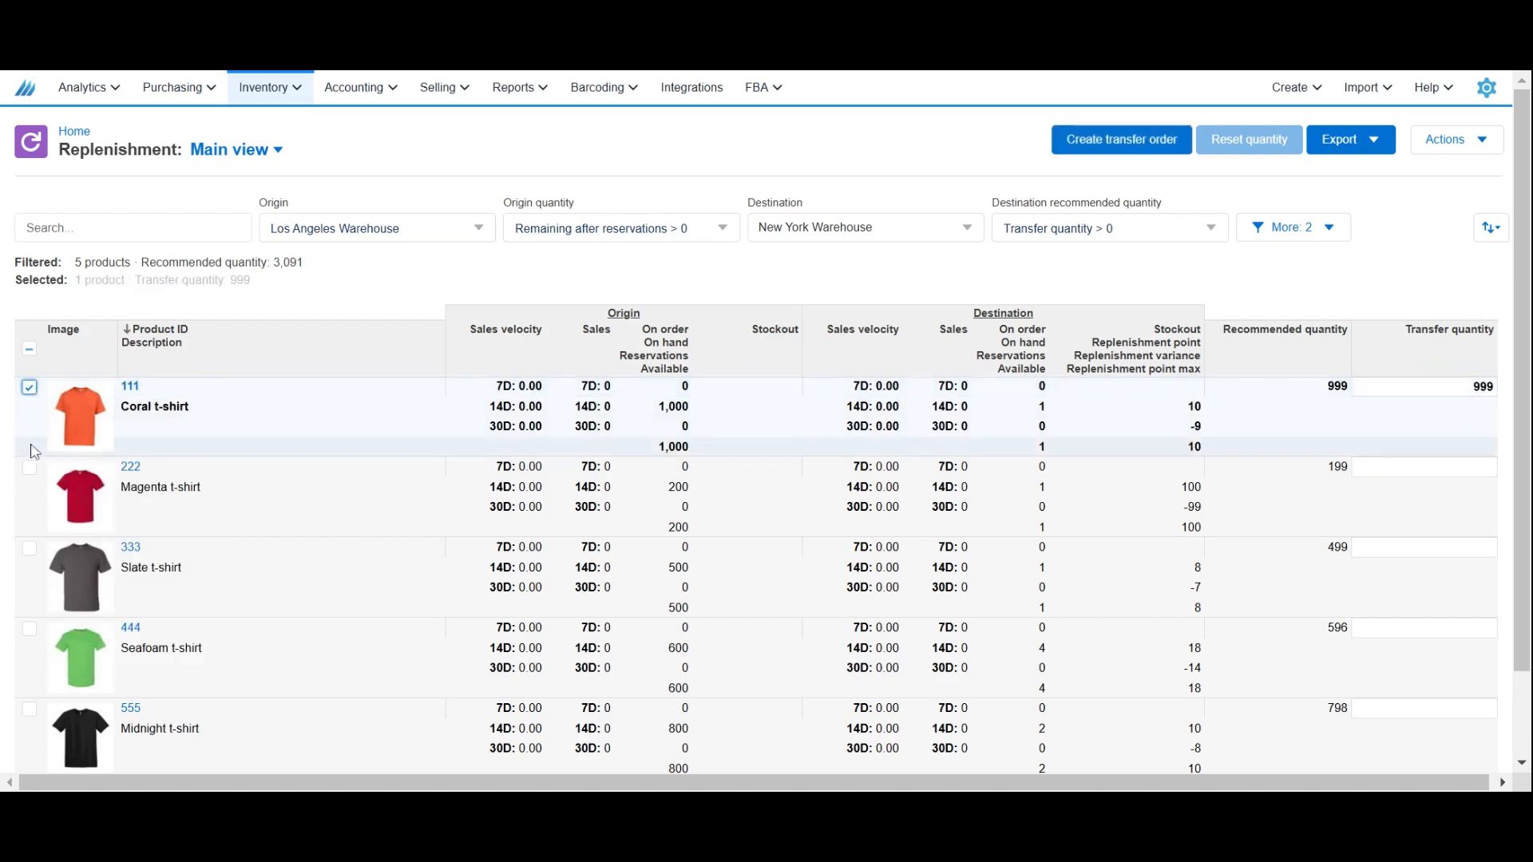
click(31, 471)
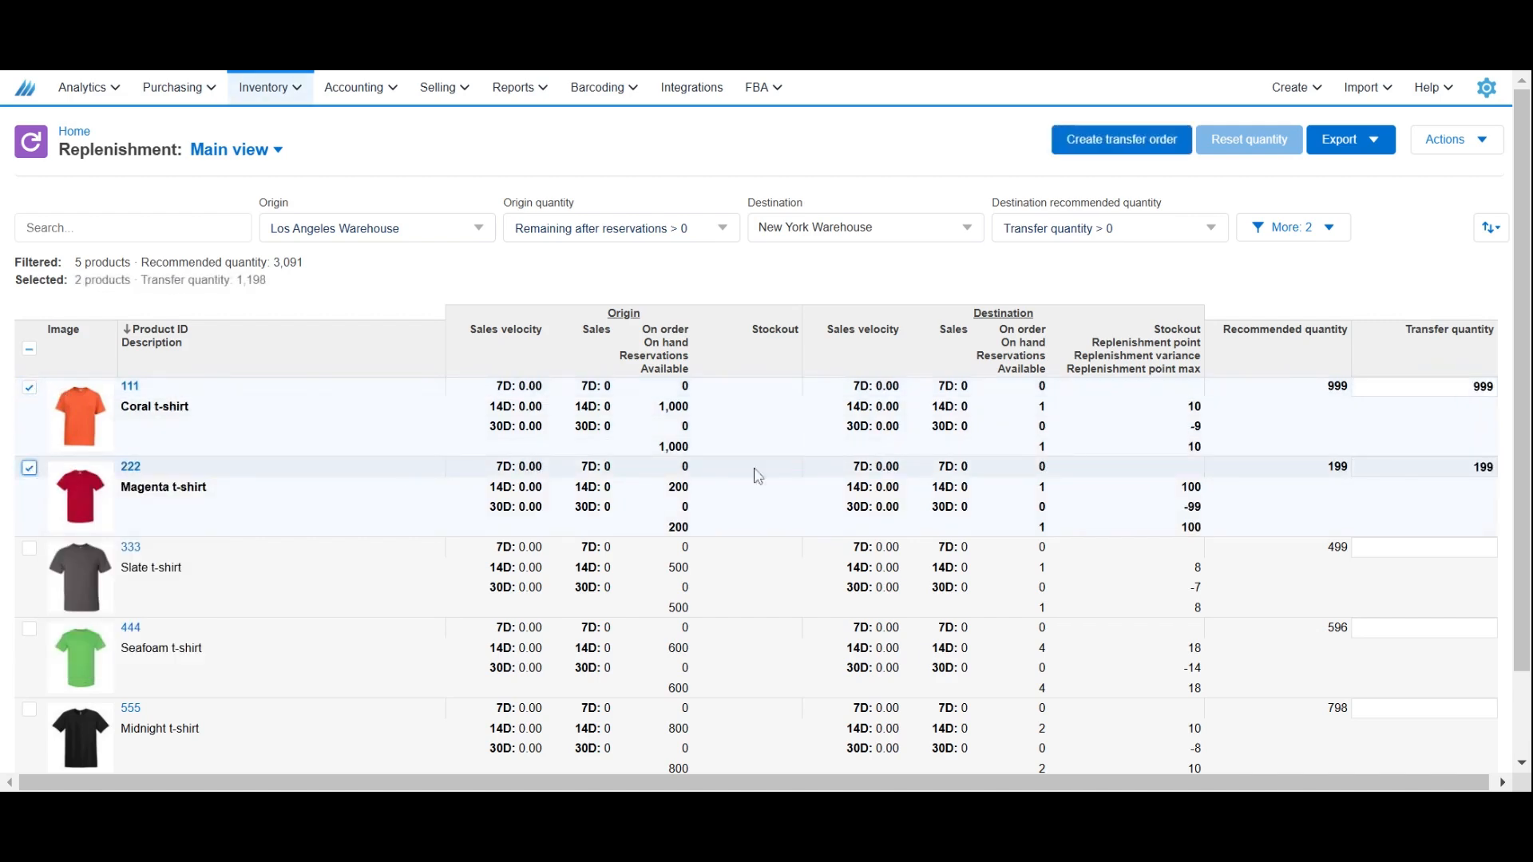
Set the transfer quantity for the Magenta t-shirt to 50.
click(1398, 483)
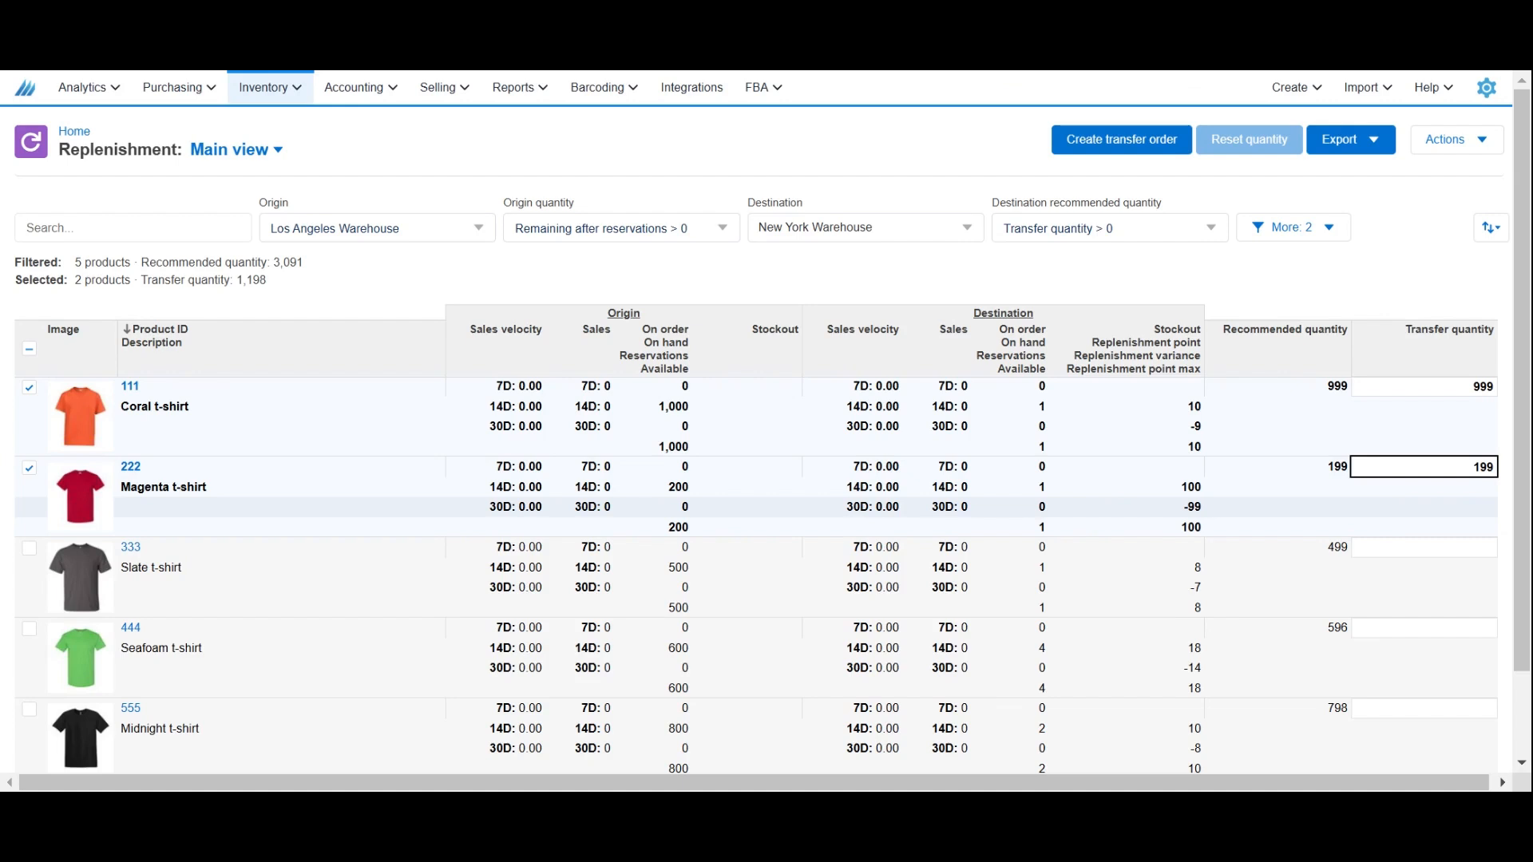
text(50)
click(1412, 506)
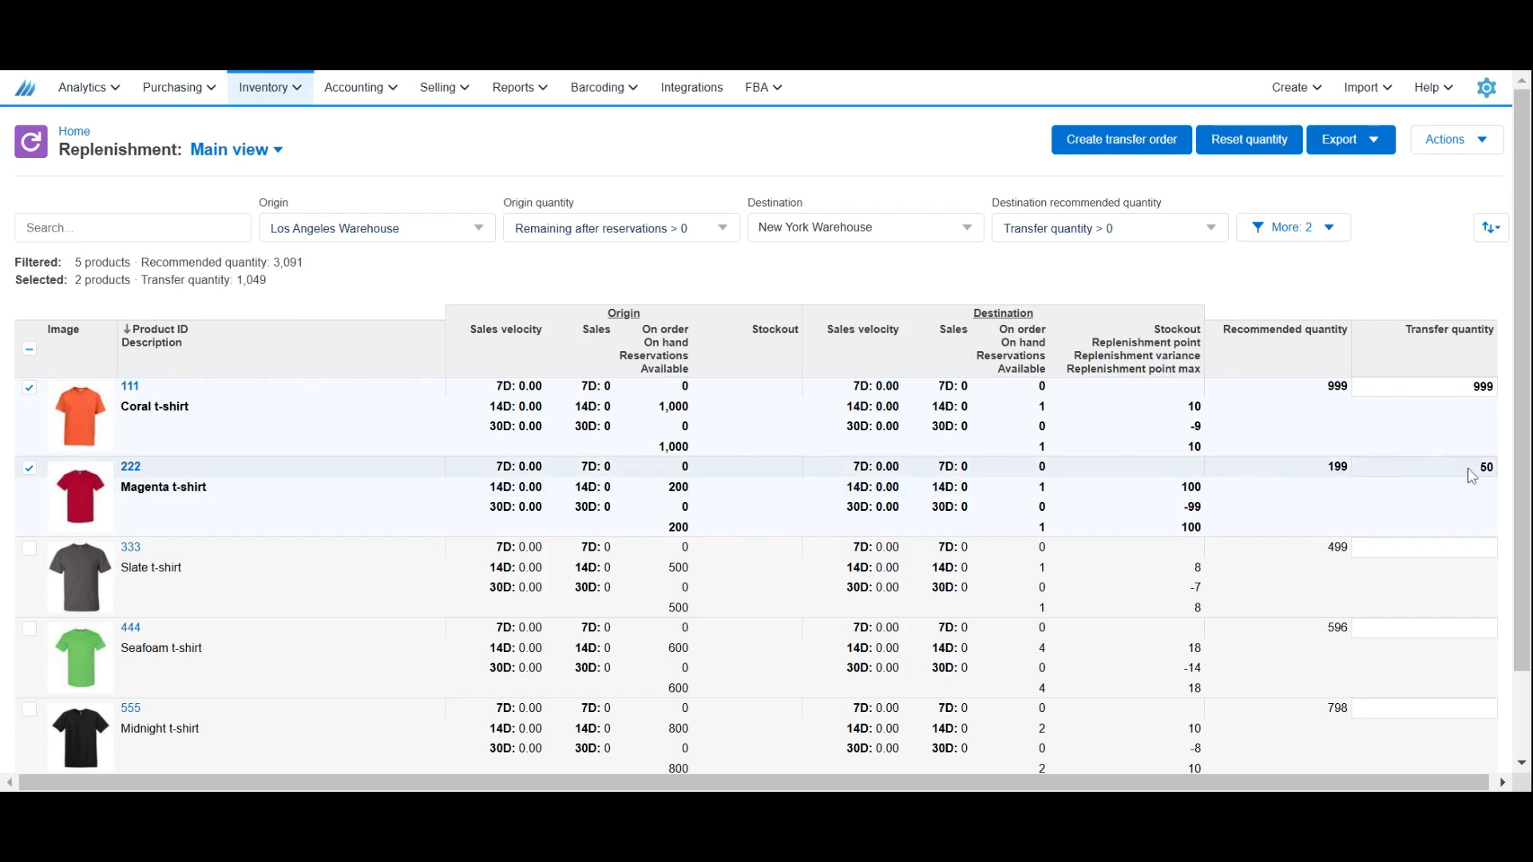
Create a transfer order from Los Angeles Warehouse to New York Warehouse with the system order ID, and open it.
click(1133, 146)
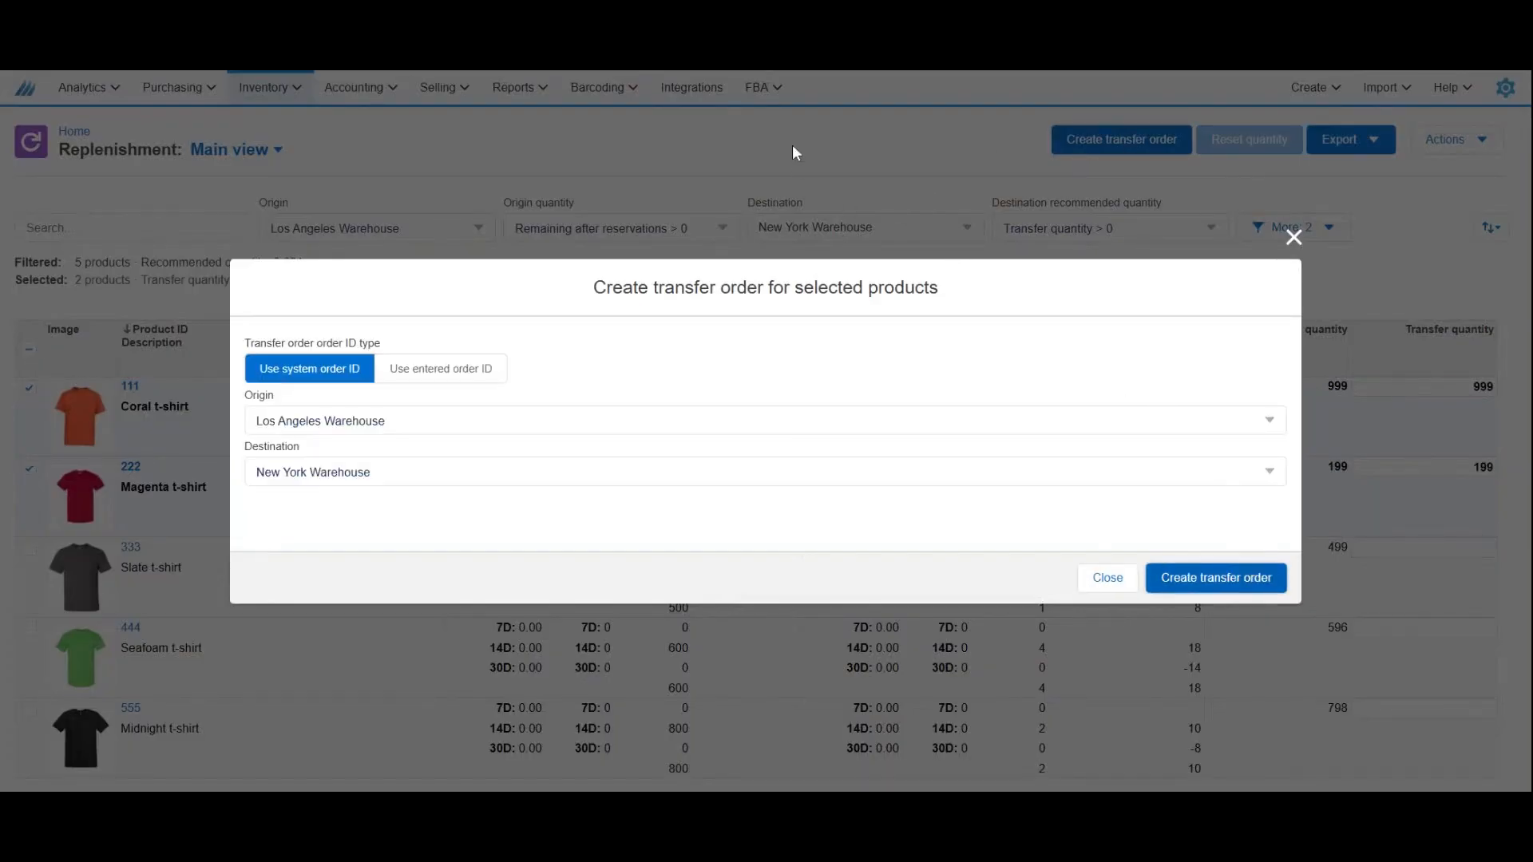
key(Return)
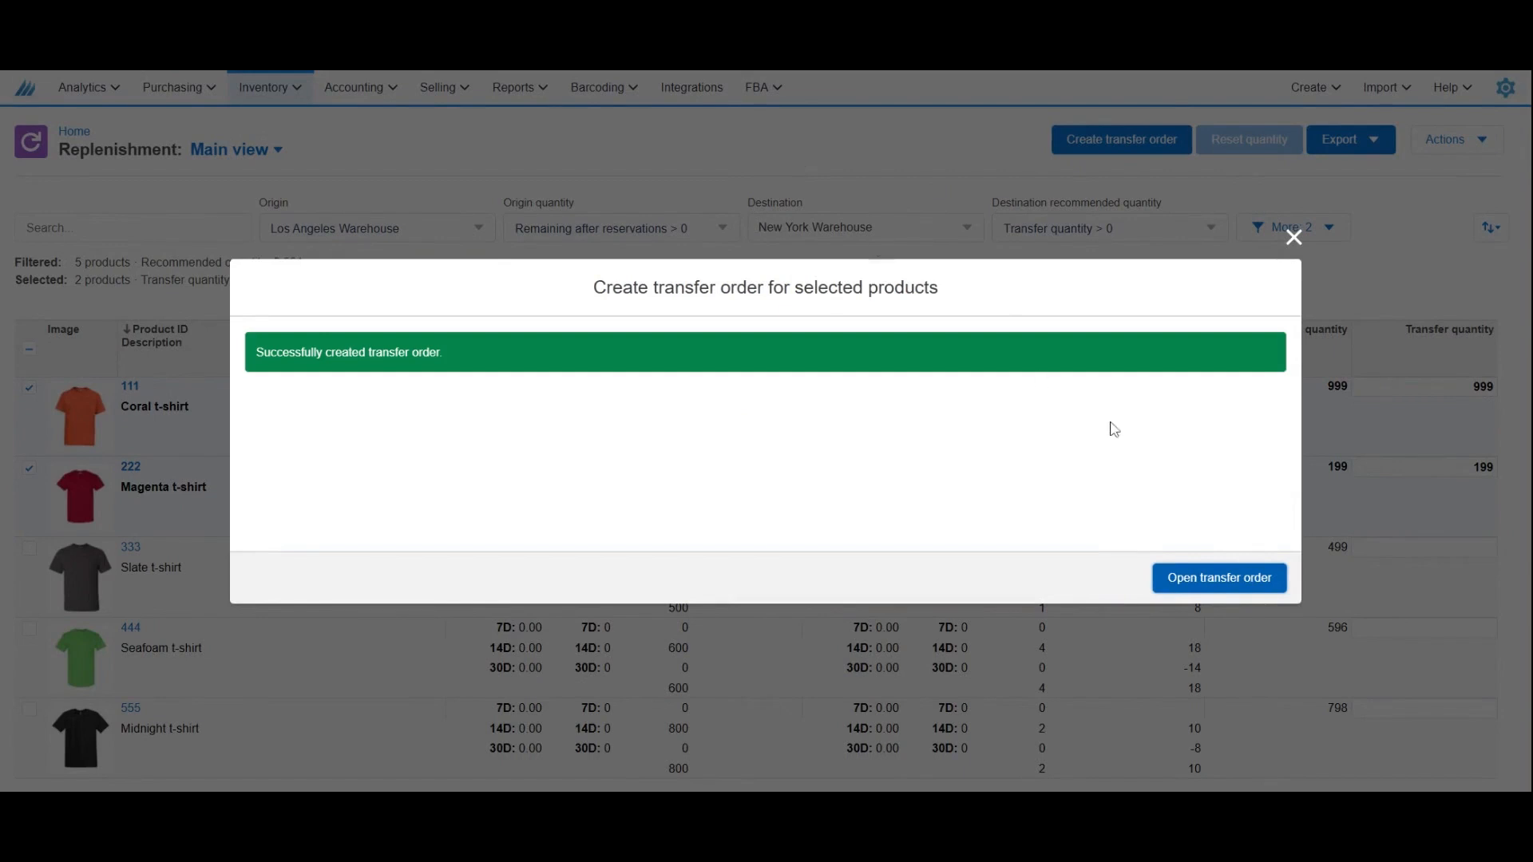
click(1197, 579)
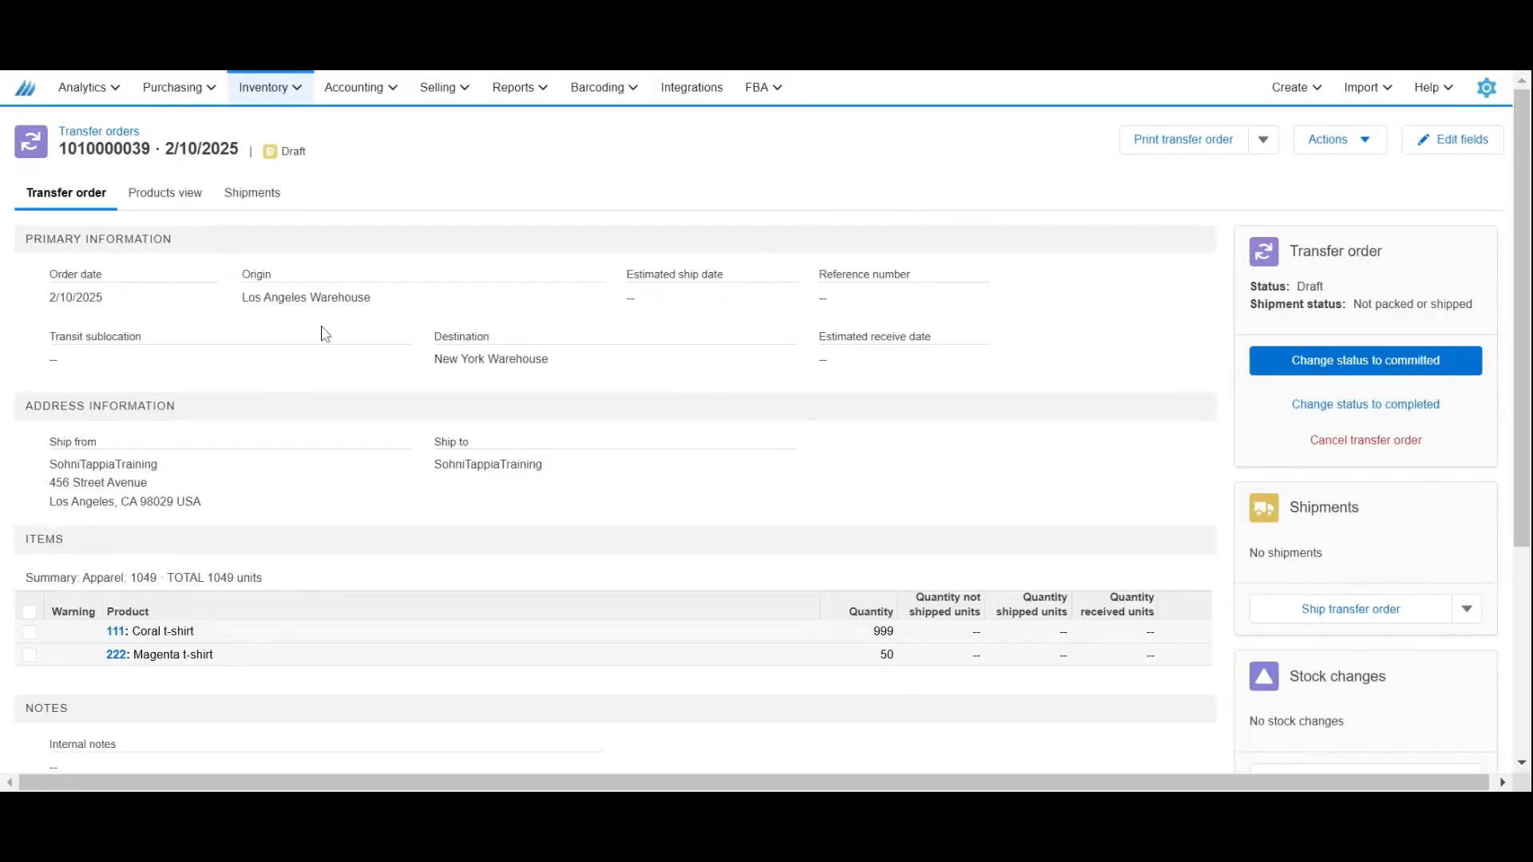
Check the origin and destination warehouses on the new transfer order.
drag(240, 306, 590, 366)
click(436, 358)
click(626, 376)
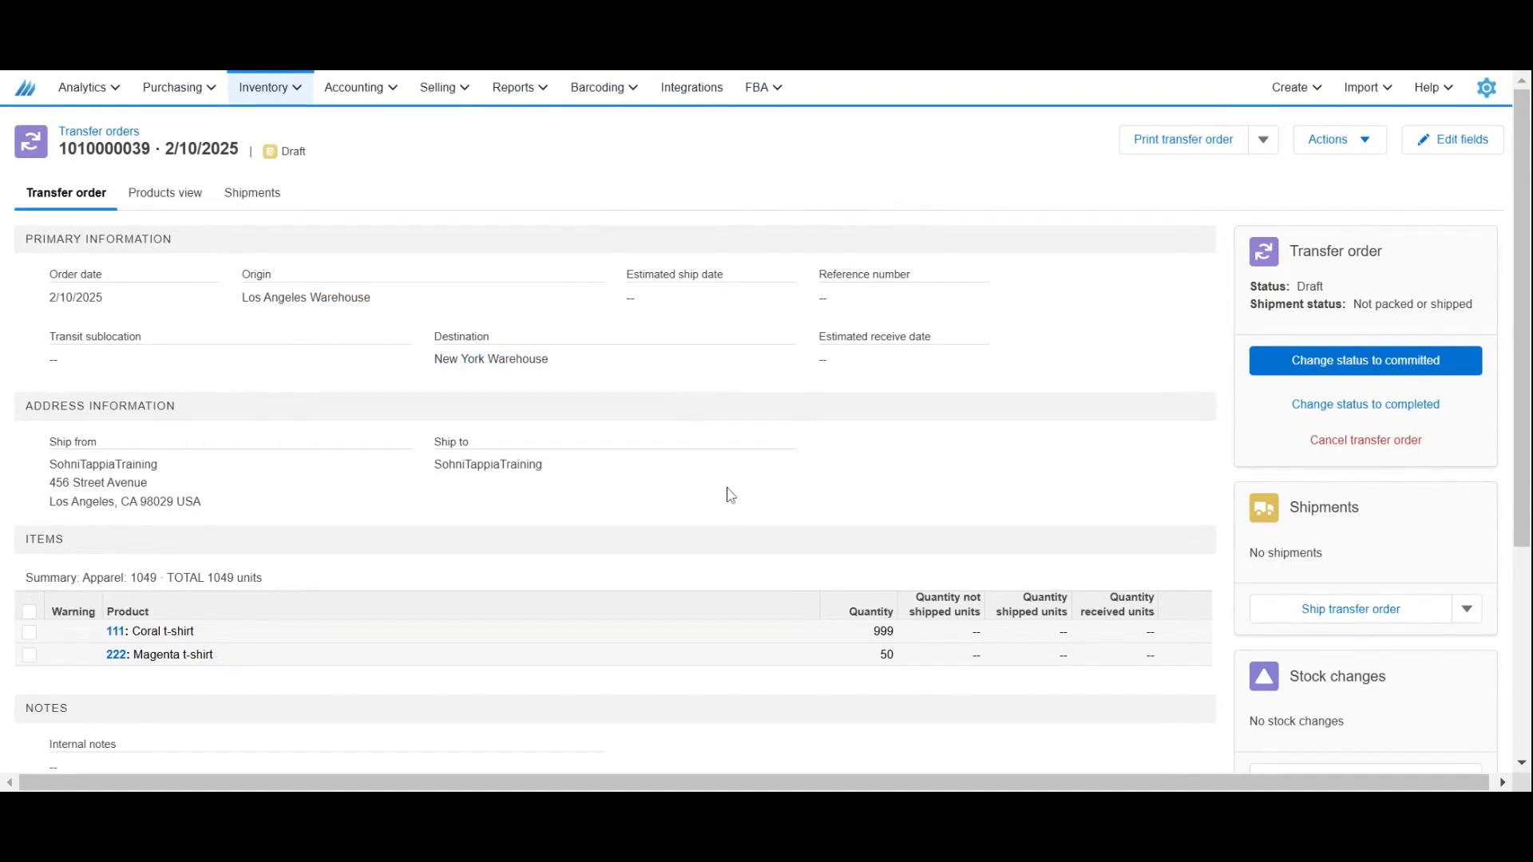